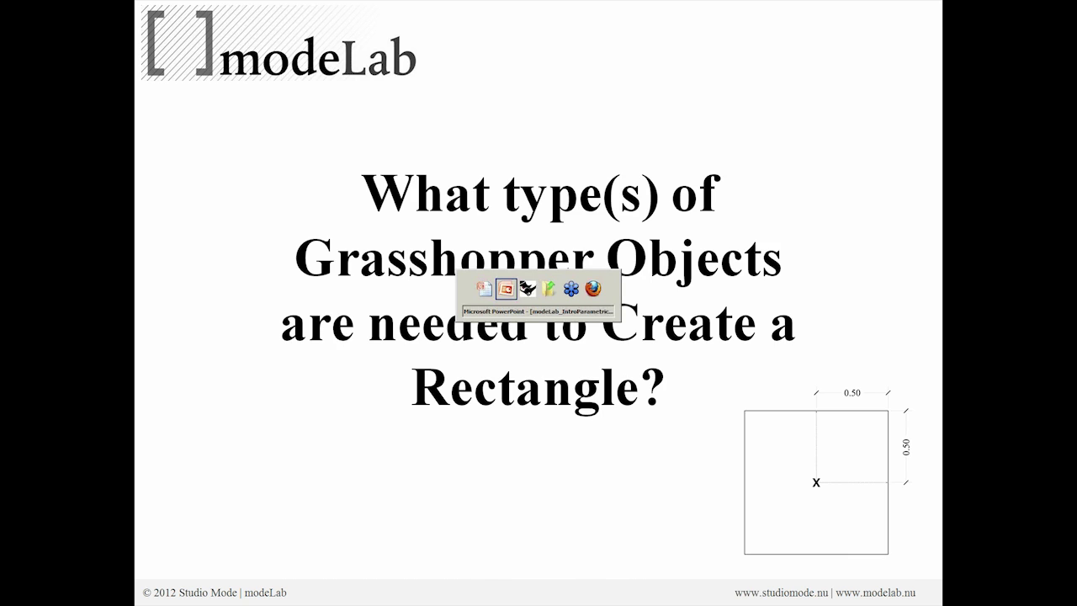
pyautogui.hotkey('alt', 'Tab')
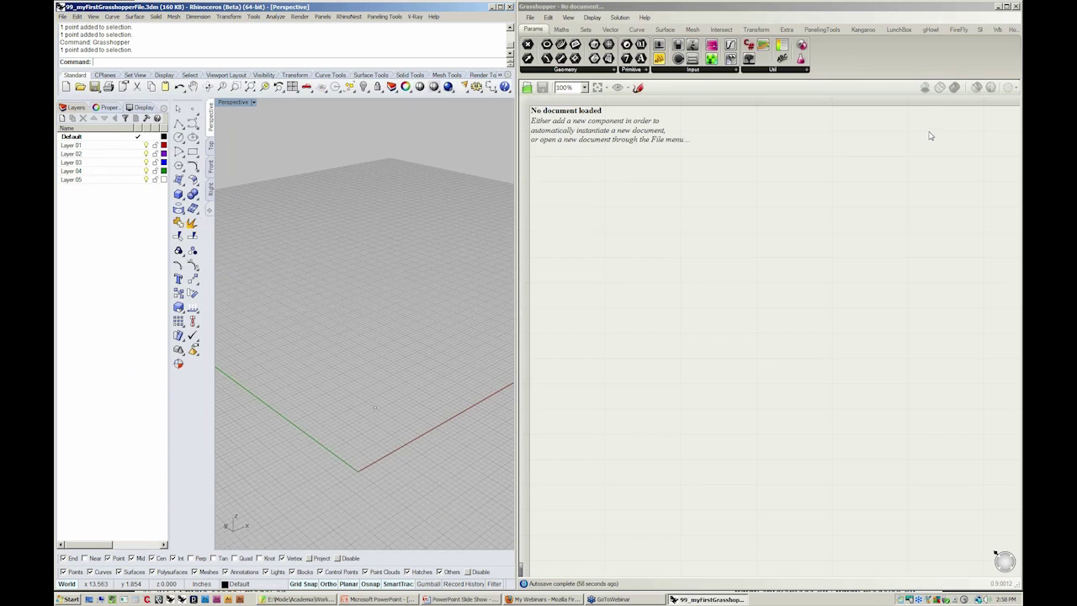
# Switch Rhino's viewport to the Top view and check the existing point.
pyautogui.moveTo(436, 340); pyautogui.dragTo(416, 378, button='right')
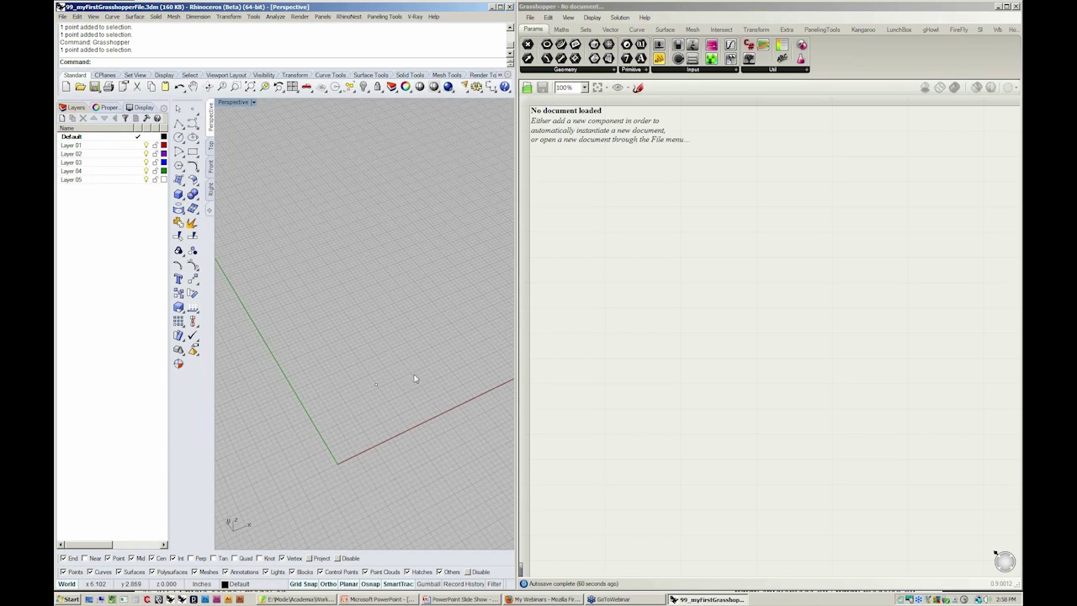
pyautogui.click(211, 146)
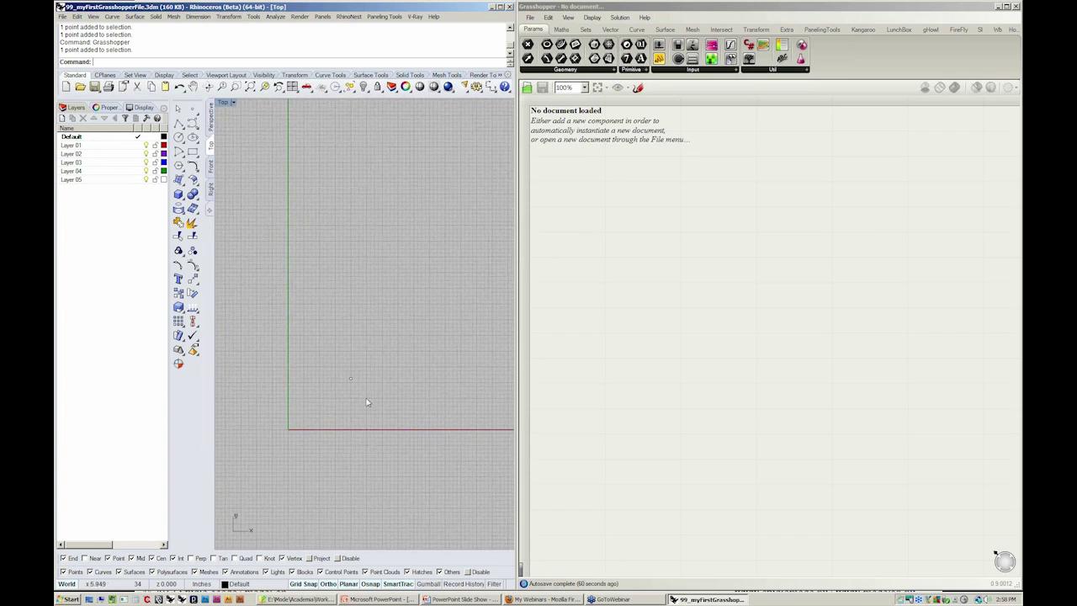
pyautogui.click(352, 385)
pyautogui.click(376, 406)
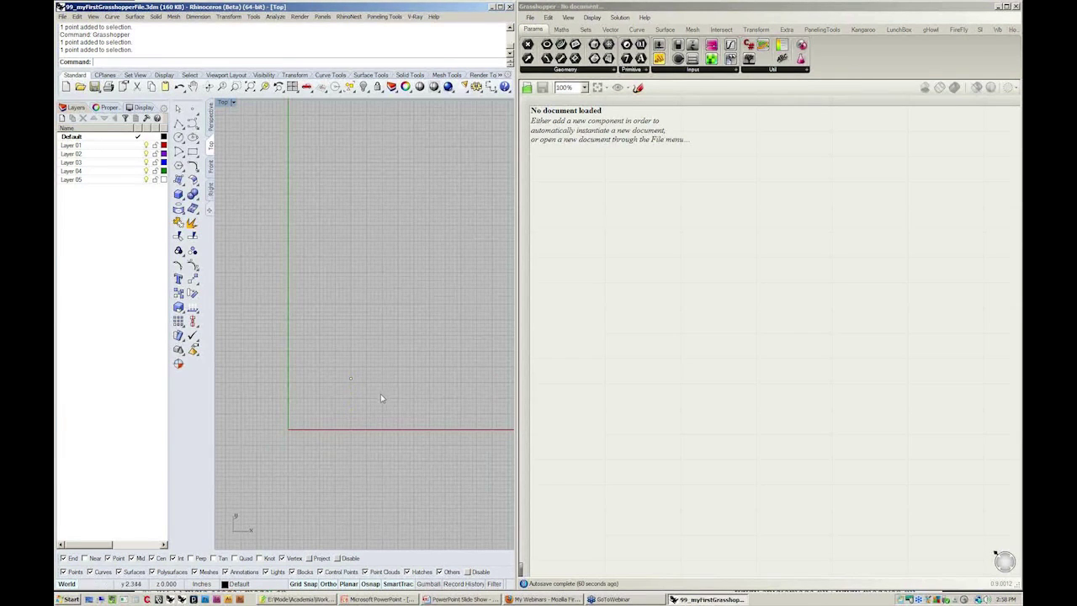
# Browse Grasshopper's component tabs and pick Rectangle from Curve > Primitive.
pyautogui.click(719, 186)
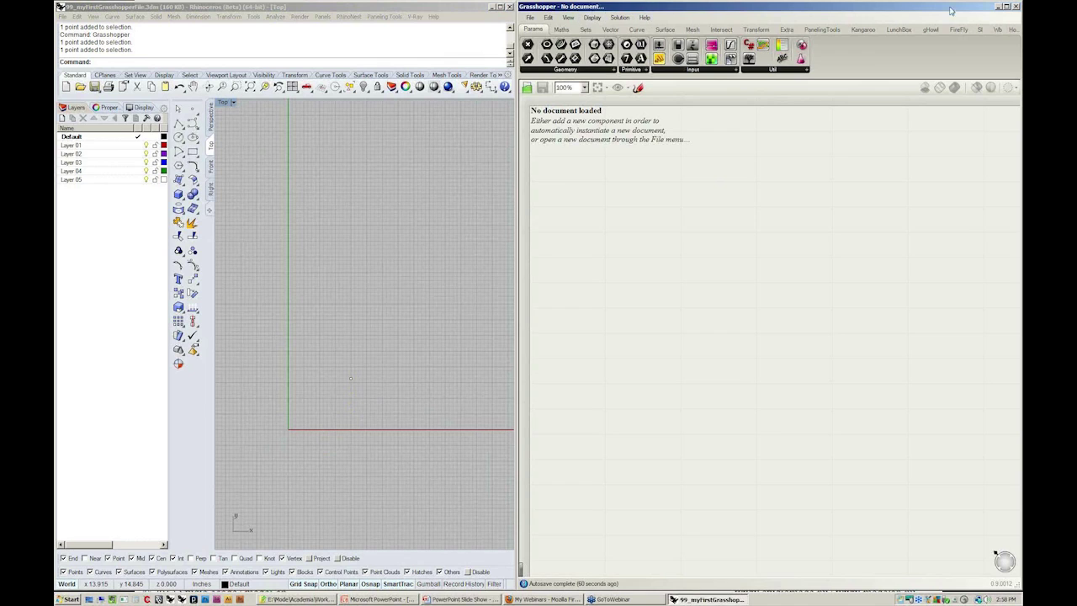
pyautogui.click(561, 30)
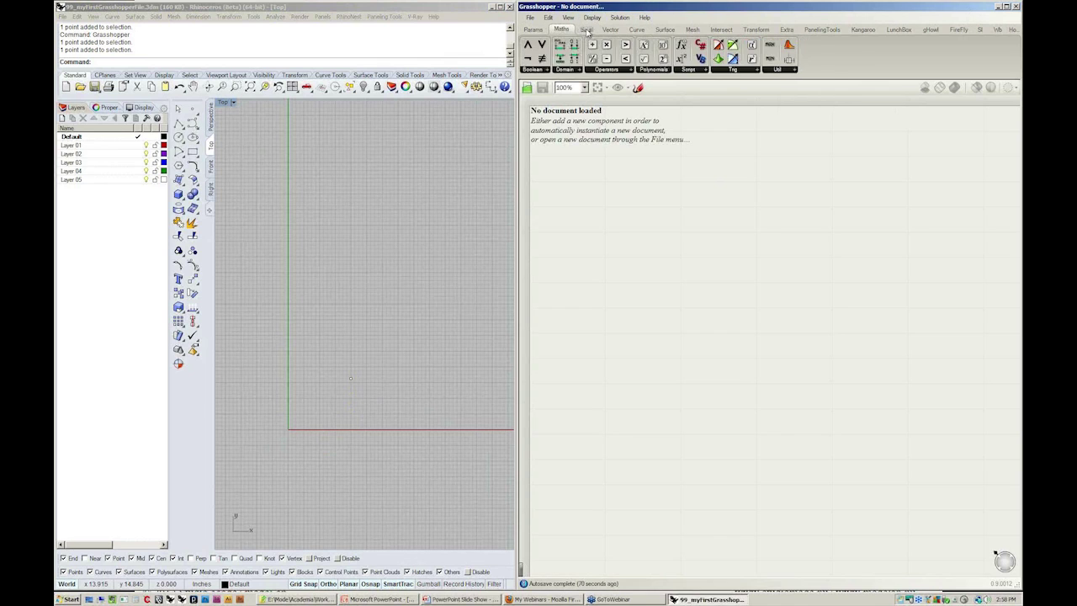
pyautogui.click(585, 30)
pyautogui.click(609, 29)
pyautogui.click(637, 30)
pyautogui.click(664, 29)
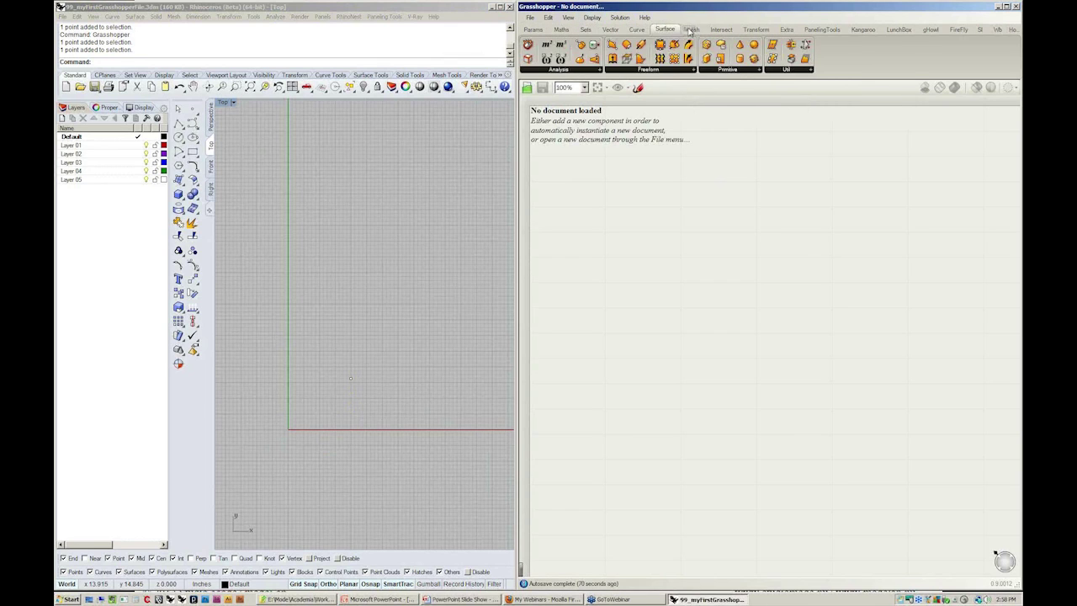
pyautogui.click(691, 30)
pyautogui.click(641, 30)
pyautogui.click(611, 29)
pyautogui.click(588, 29)
pyautogui.click(561, 30)
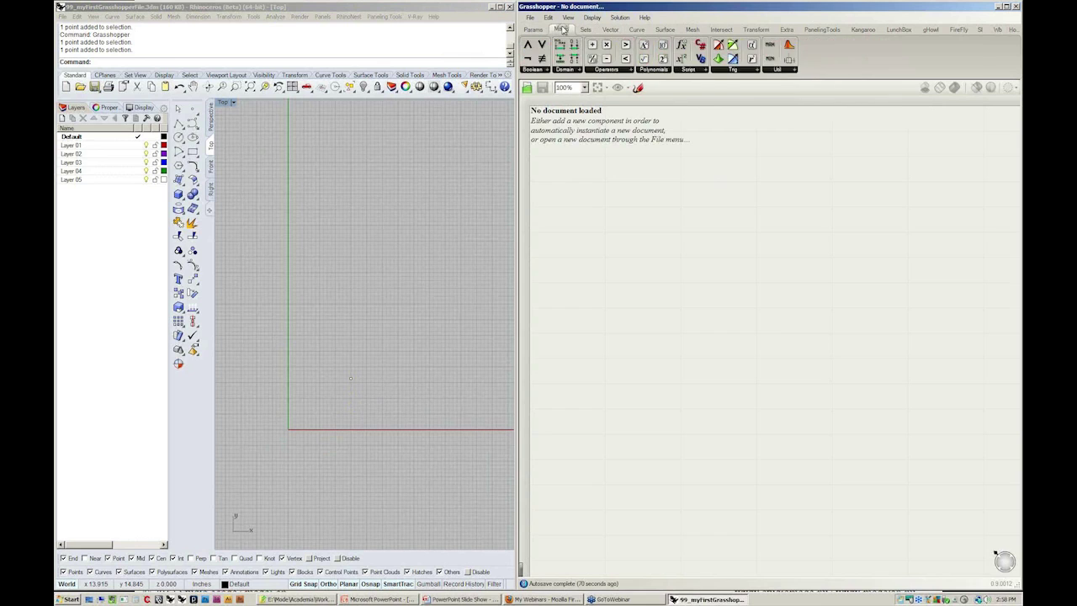
pyautogui.click(614, 31)
pyautogui.click(637, 30)
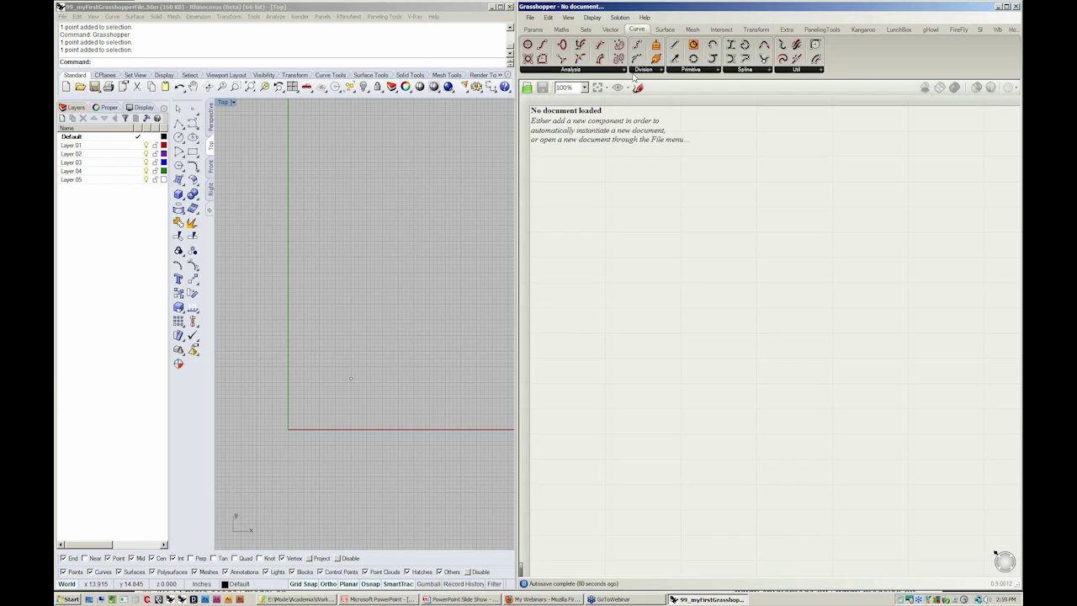
pyautogui.click(691, 70)
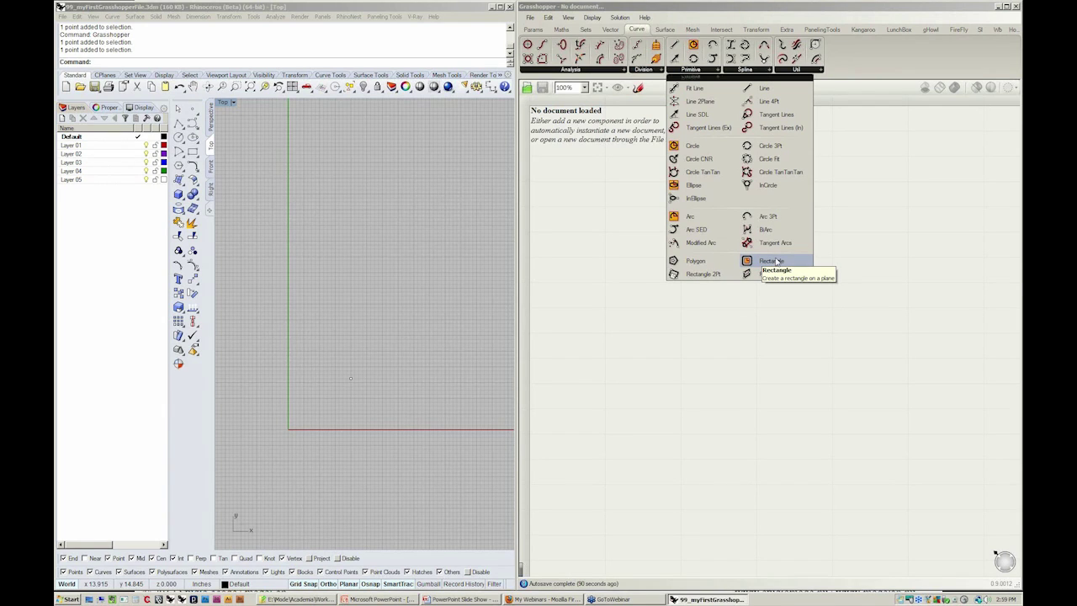
pyautogui.click(776, 261)
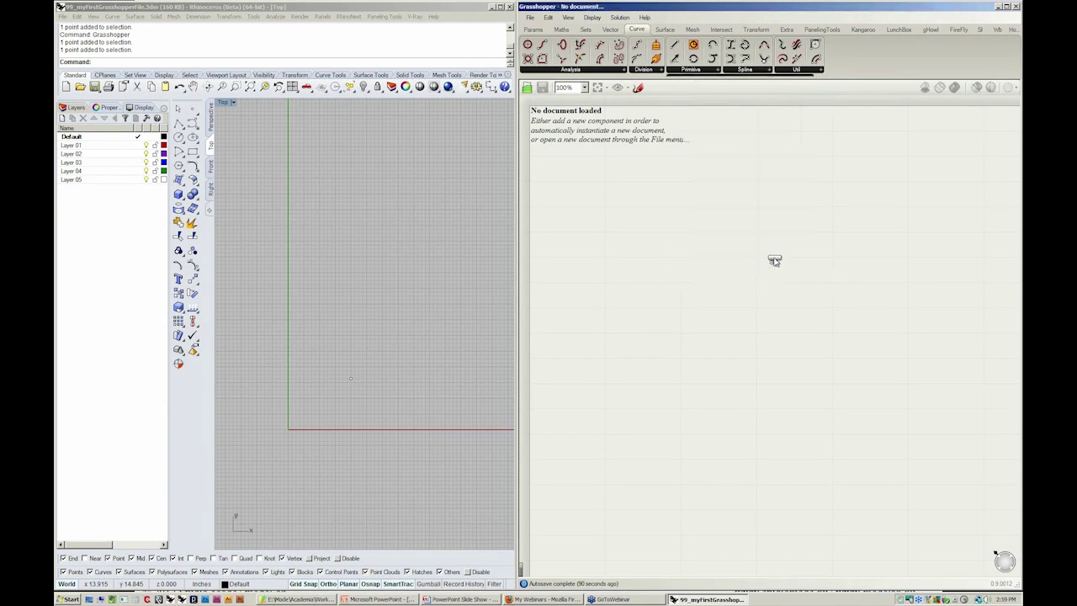
# Drop the Rectangle component on the canvas and nudge it left and down.
pyautogui.click(720, 265)
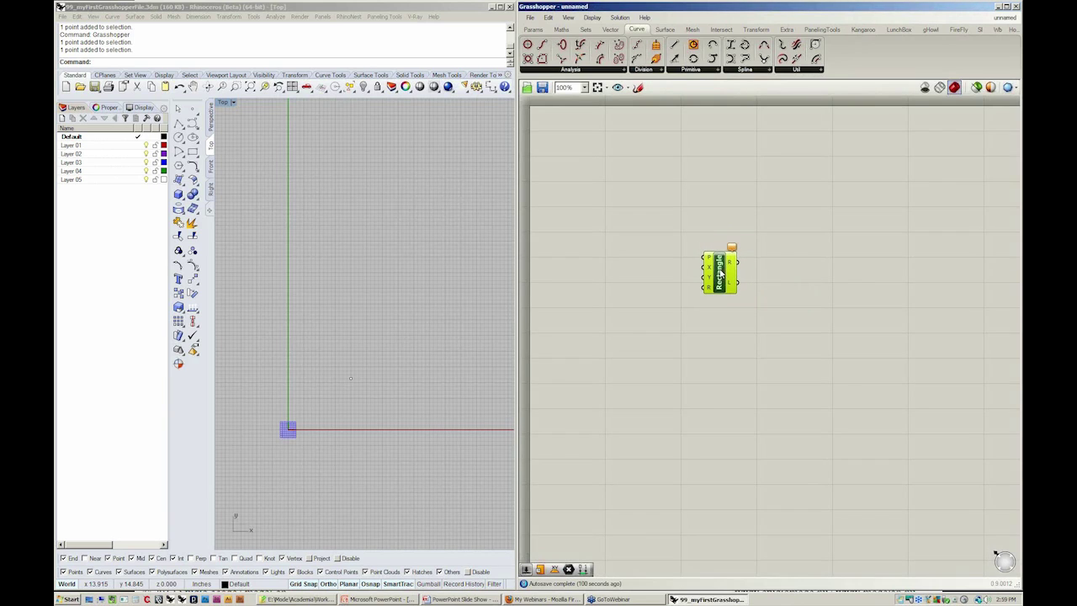
pyautogui.click(721, 323)
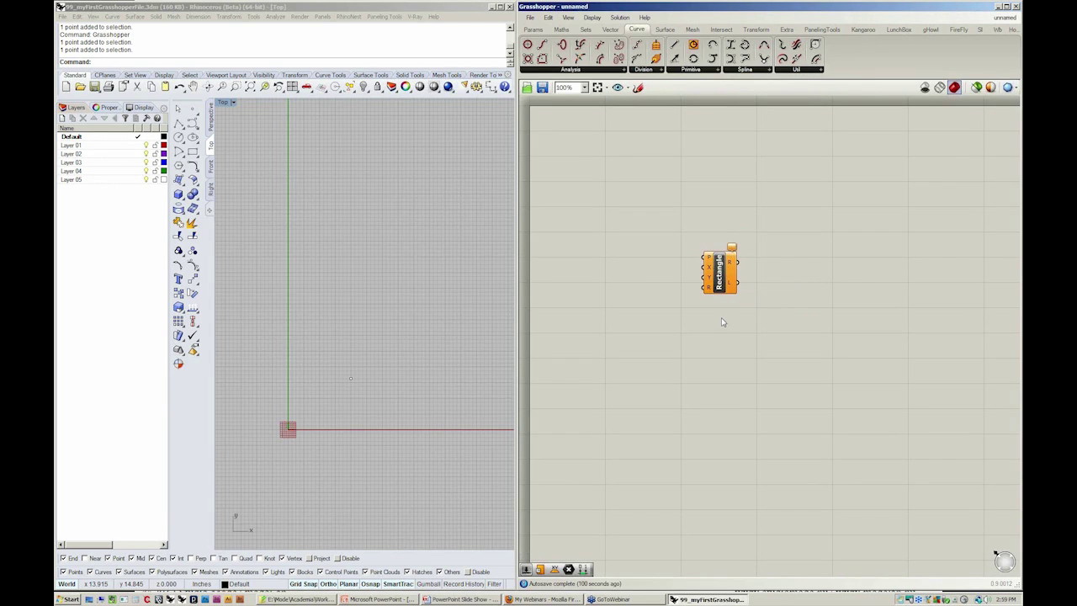
pyautogui.moveTo(731, 248)
pyautogui.moveTo(721, 278); pyautogui.dragTo(688, 300)
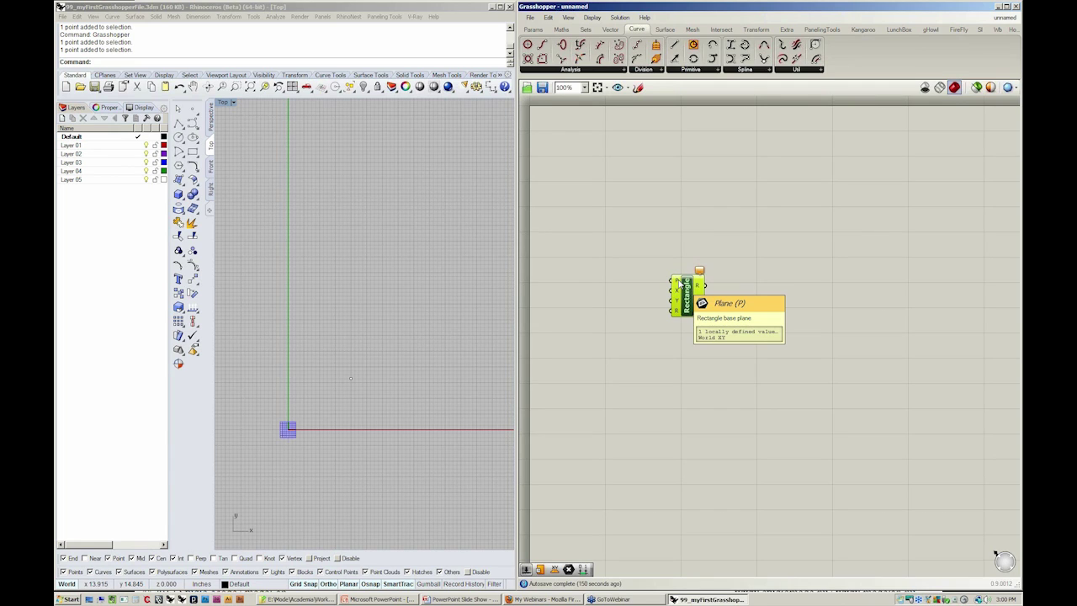
# Place an XY Plane component from the Vector tab to the left of Rectangle.
pyautogui.click(695, 239)
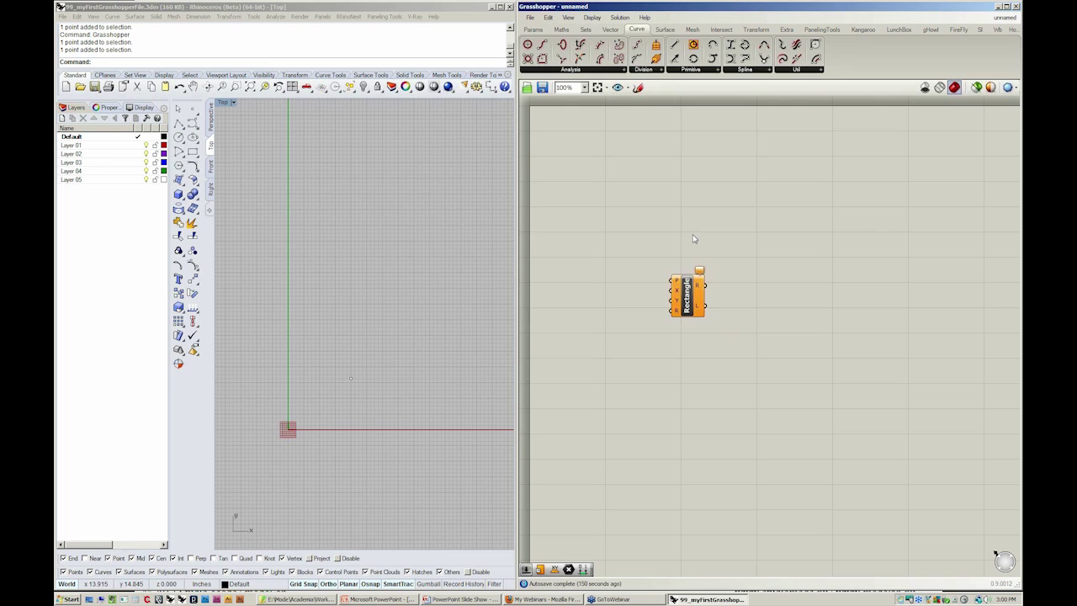
pyautogui.click(611, 30)
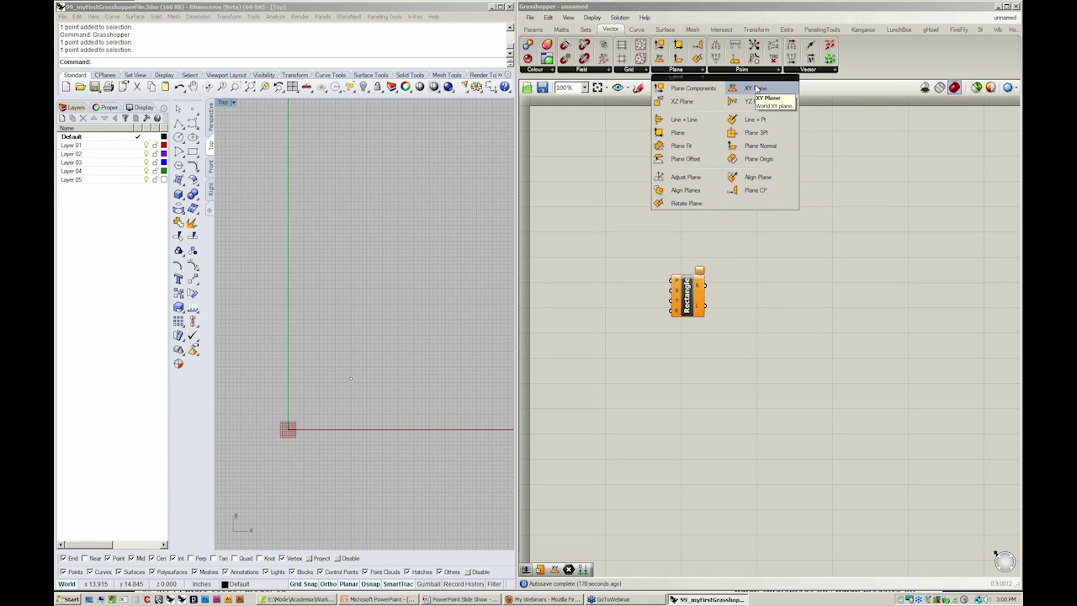
pyautogui.click(755, 89)
pyautogui.click(633, 260)
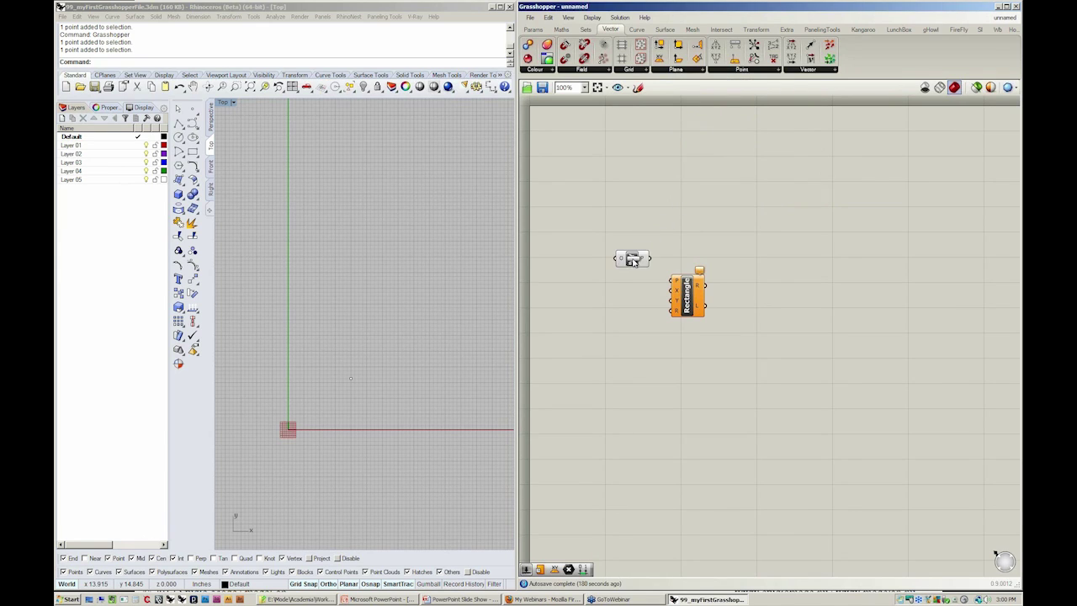
pyautogui.moveTo(690, 296); pyautogui.dragTo(720, 302)
pyautogui.click(655, 281)
pyautogui.moveTo(633, 259); pyautogui.dragTo(655, 280)
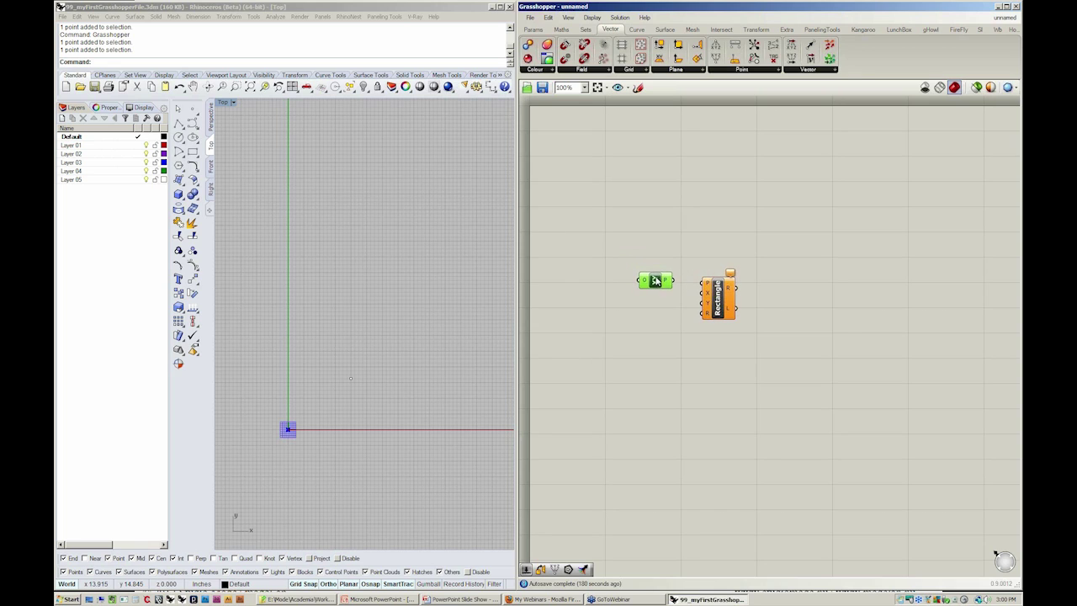
pyautogui.keyDown('ctrl'); pyautogui.click(655, 281); pyautogui.keyUp('ctrl')
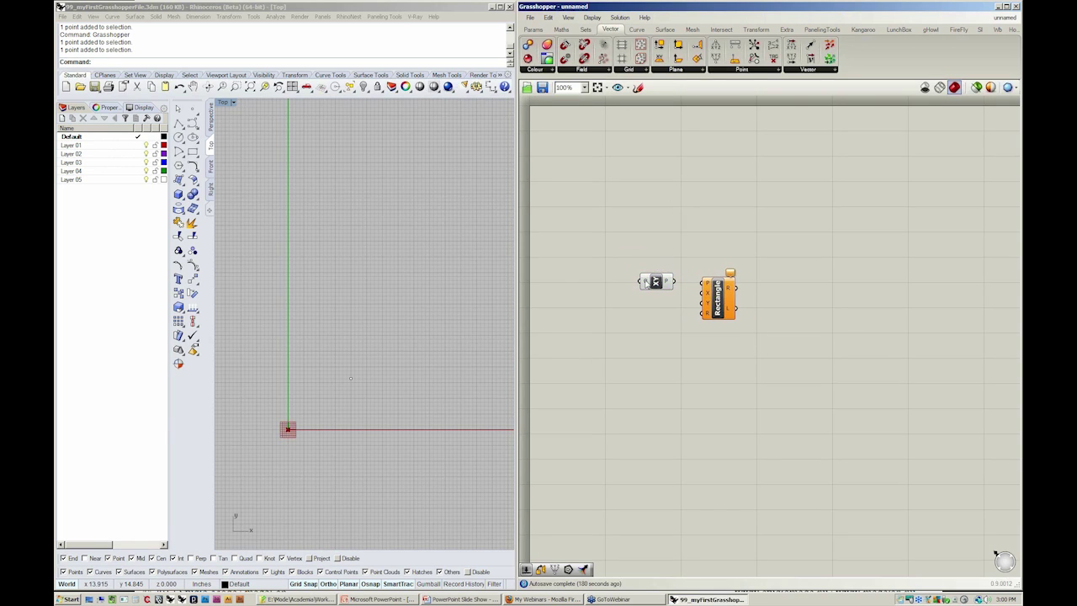
# Set the XY Plane's origin to reference the existing point in Rhino's Top view.
pyautogui.rightClick(644, 282)
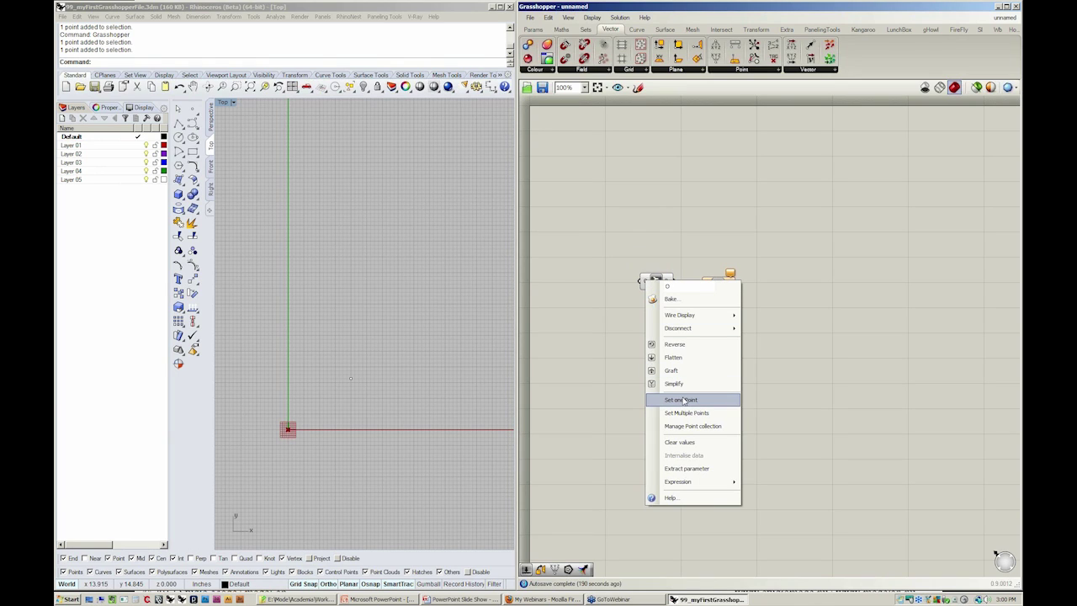
pyautogui.click(683, 400)
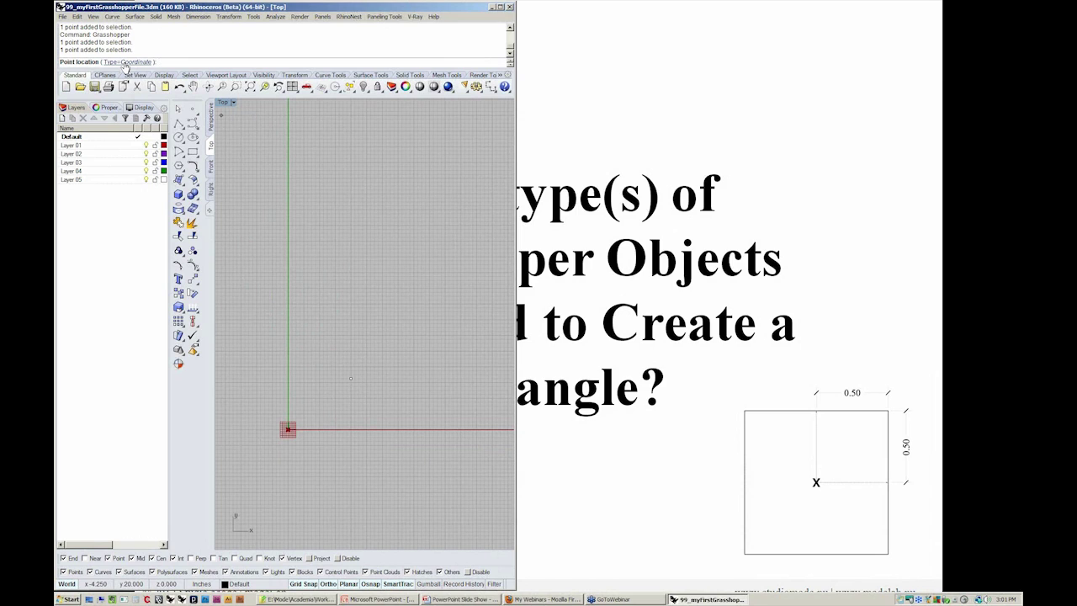
pyautogui.click(126, 63)
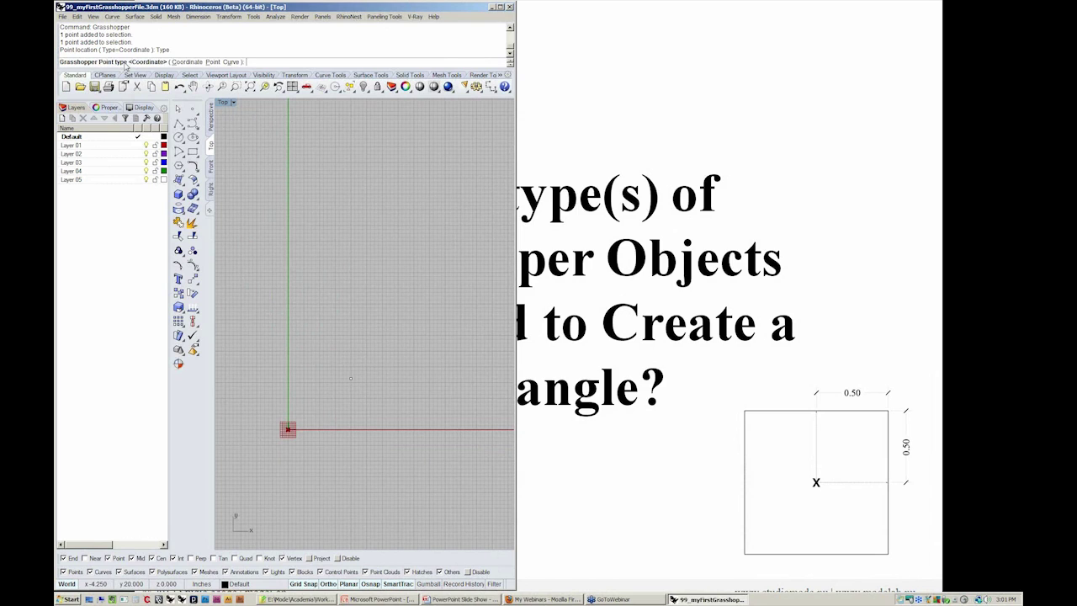
pyautogui.click(212, 62)
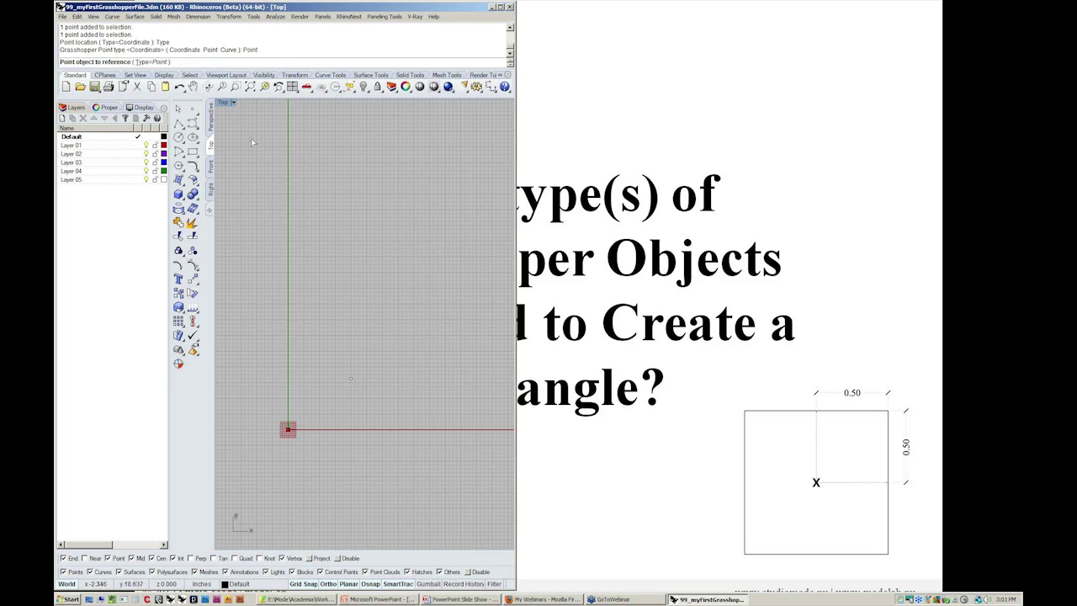
pyautogui.click(352, 381)
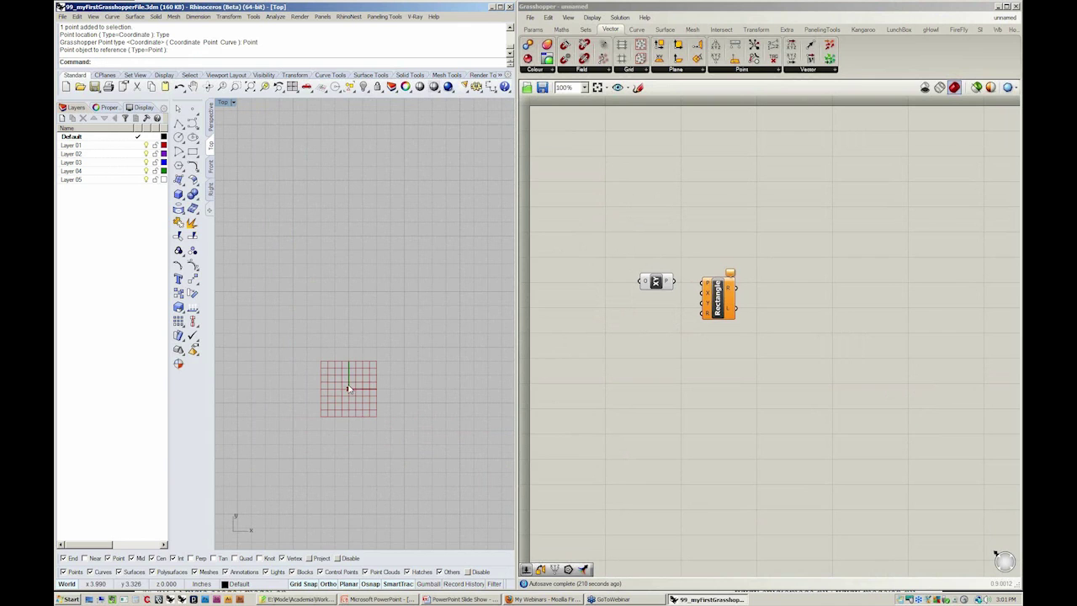
# Drag the referenced point upward in Rhino's Top view.
pyautogui.click(349, 386)
pyautogui.moveTo(339, 365); pyautogui.dragTo(355, 333)
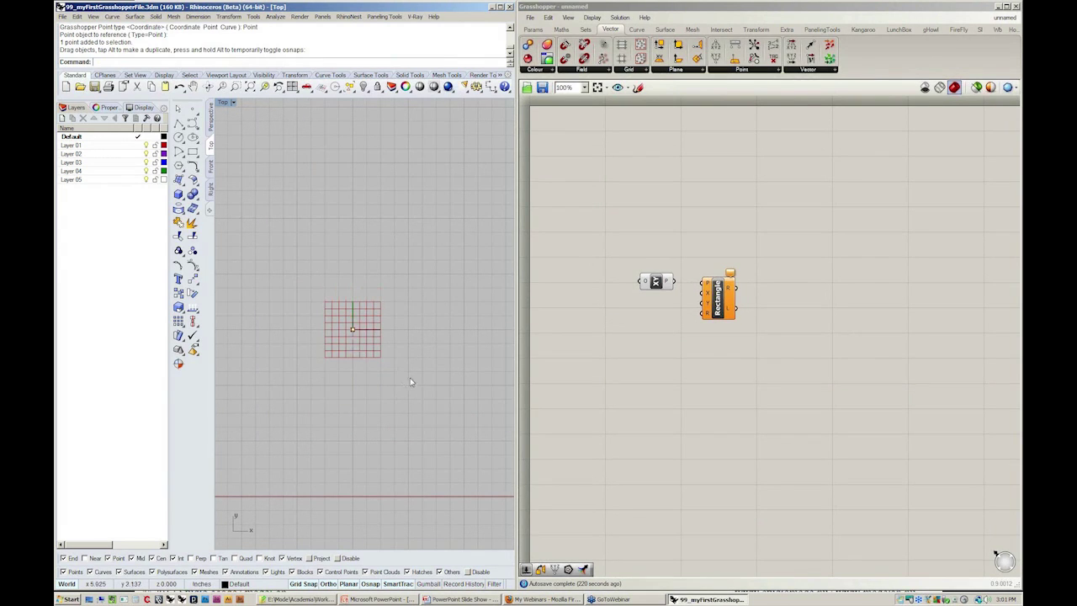
pyautogui.scroll(-4, 389, 374)
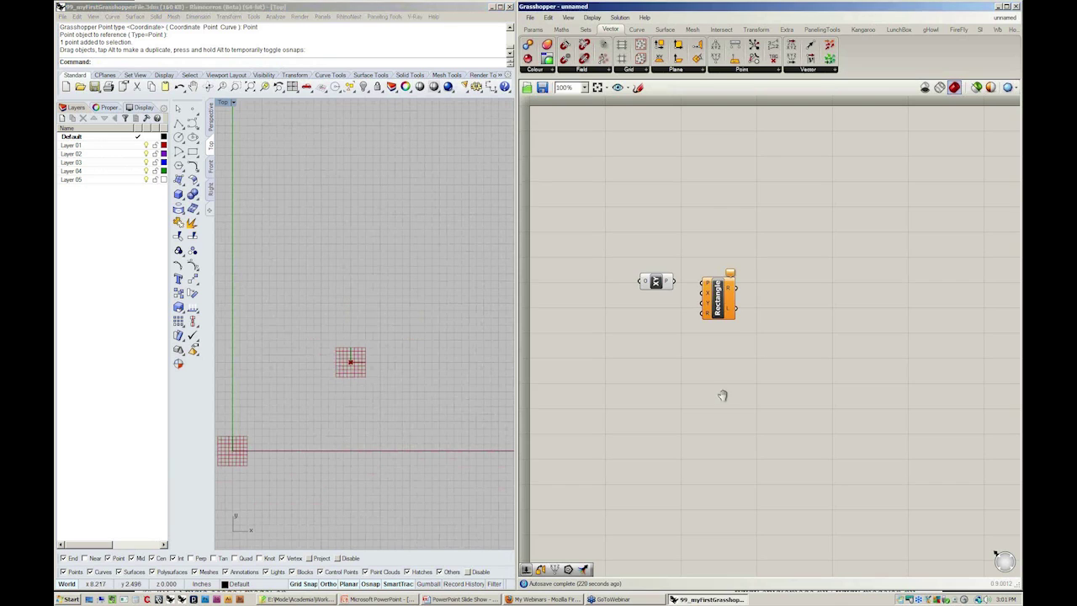
pyautogui.scroll(3, 693, 358)
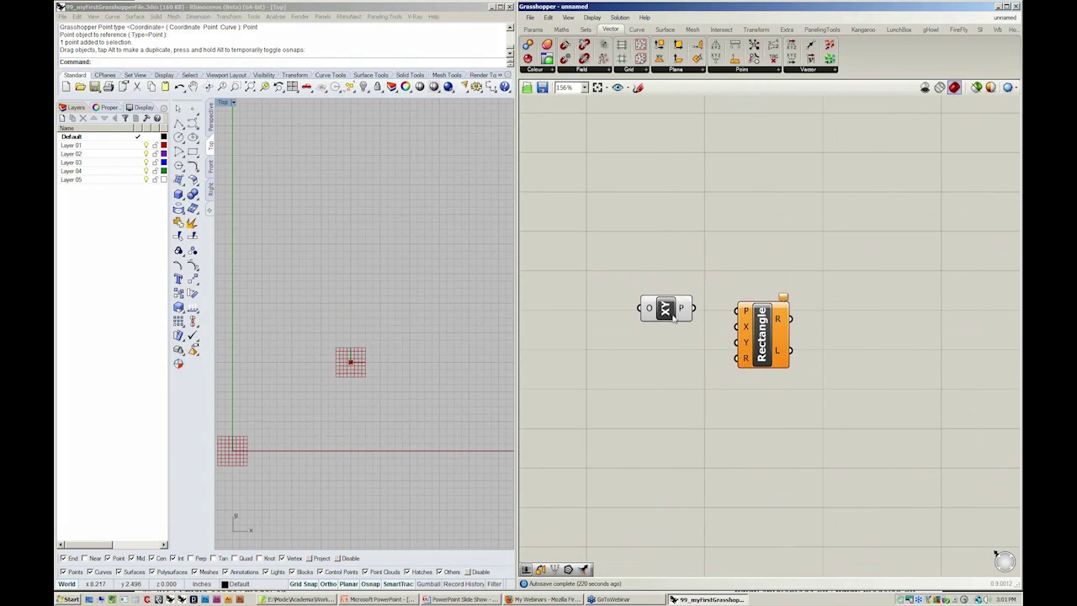
# Reposition the XY Plane so it feeds the Rectangle's plane input, reframing both views.
pyautogui.moveTo(672, 314); pyautogui.dragTo(738, 309)
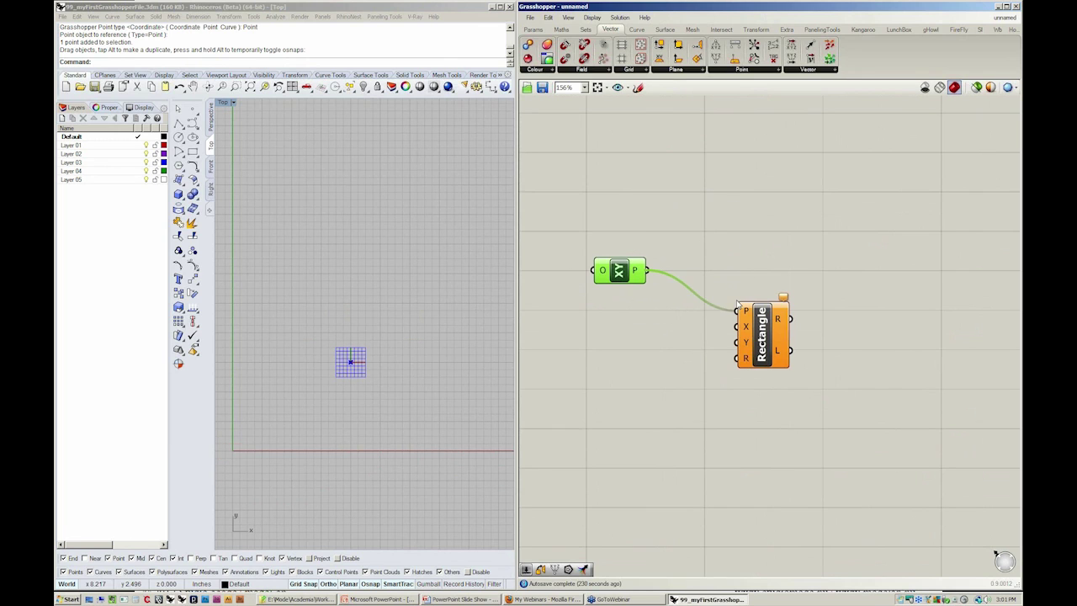
pyautogui.click(738, 272)
pyautogui.moveTo(407, 334); pyautogui.dragTo(382, 363, button='right')
pyautogui.scroll(-3, 353, 404)
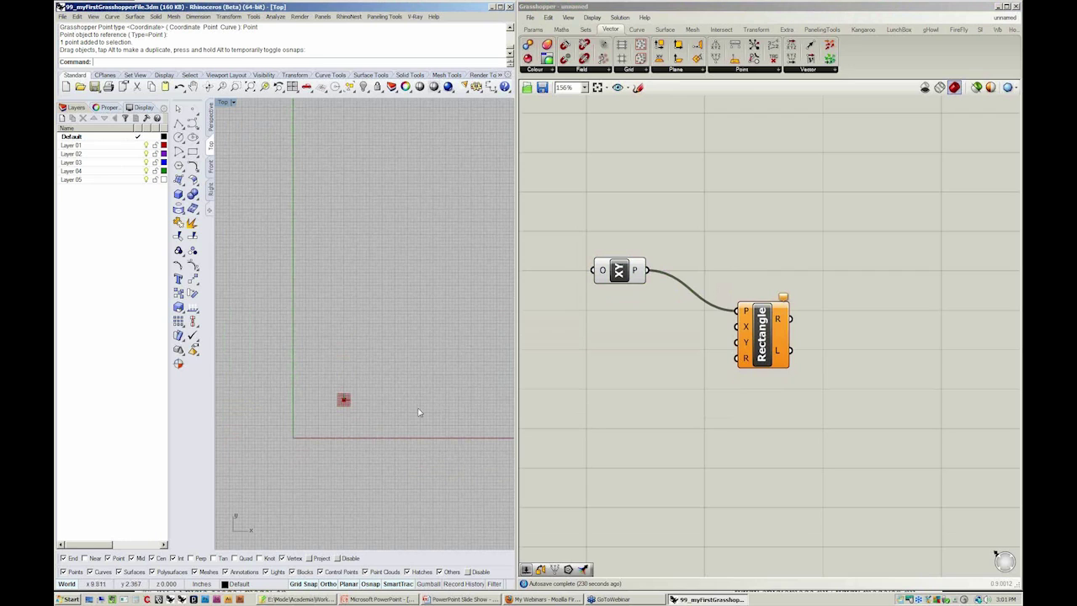
pyautogui.moveTo(716, 406); pyautogui.dragTo(709, 420, button='right')
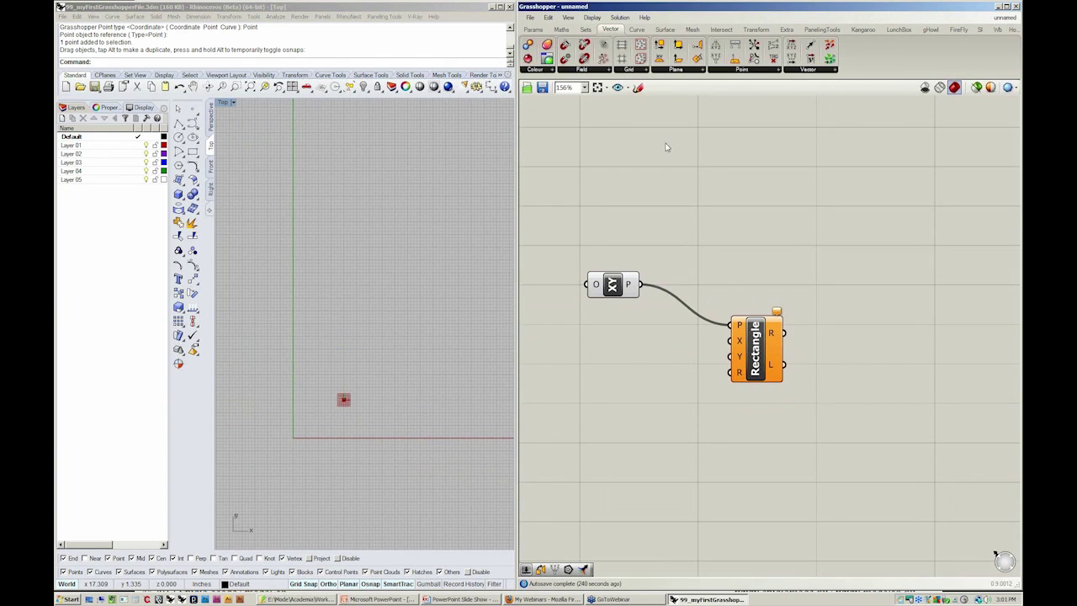
# Add three number sliders wired to the Rectangle's X, Y and R inputs.
pyautogui.click(532, 30)
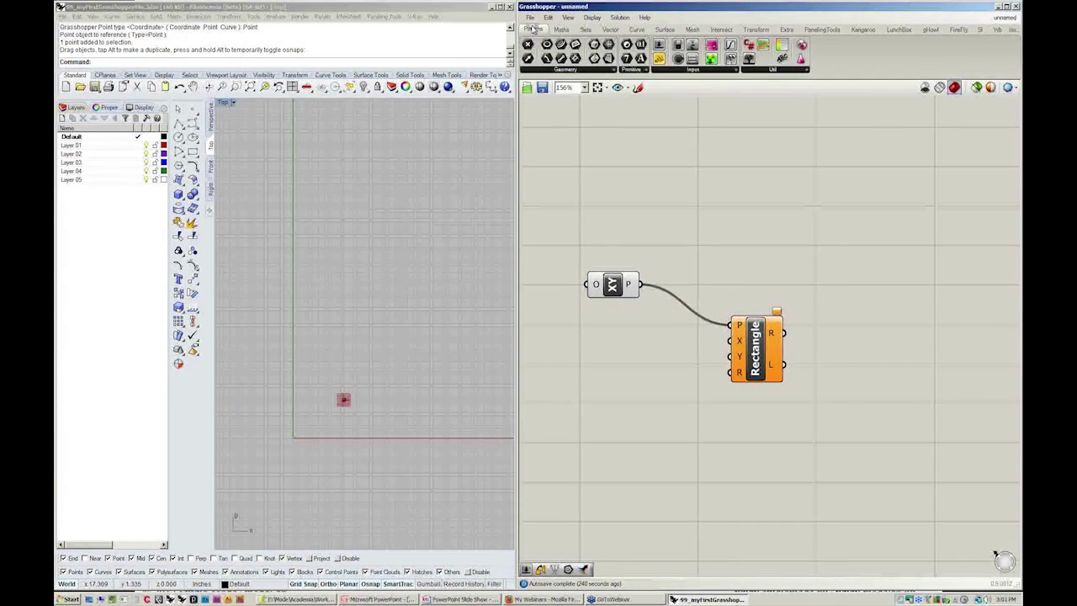
pyautogui.click(683, 70)
pyautogui.click(687, 89)
pyautogui.click(632, 356)
pyautogui.moveTo(637, 357); pyautogui.dragTo(729, 372)
pyautogui.click(710, 371)
pyautogui.click(679, 364)
pyautogui.click(712, 407)
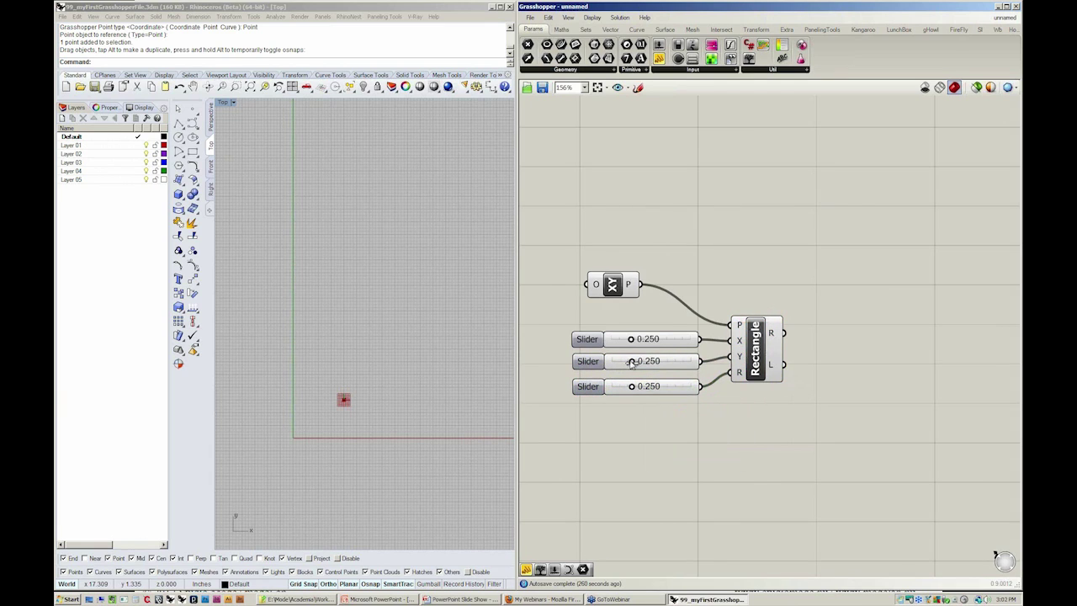
# Set the X and Y sliders to 1.000 and the radius slider to 0.000.
pyautogui.moveTo(631, 362); pyautogui.dragTo(692, 362)
pyautogui.moveTo(631, 339); pyautogui.dragTo(709, 342)
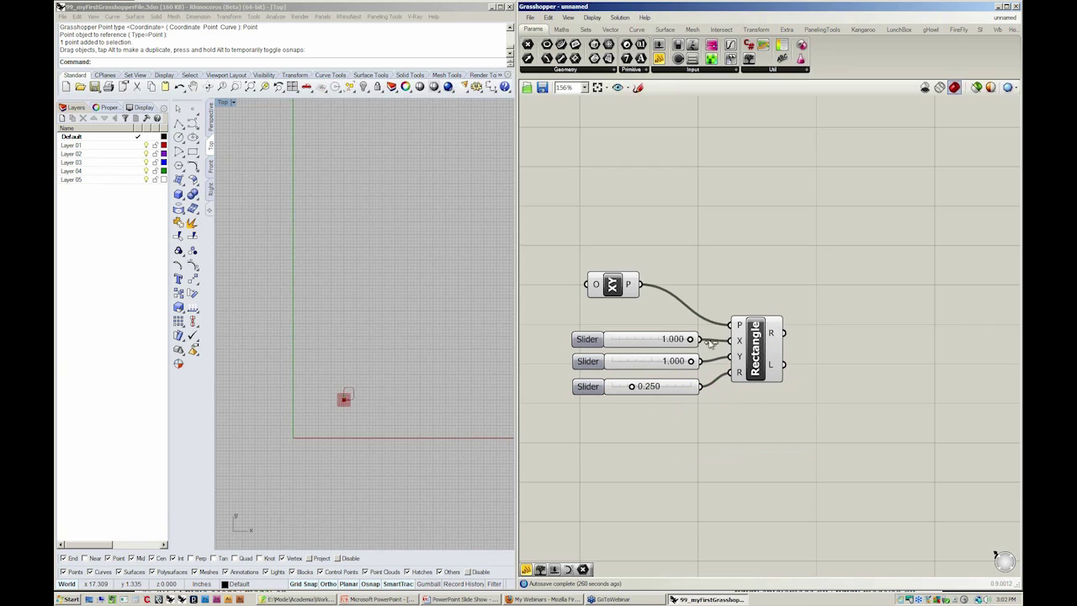
pyautogui.click(413, 361)
pyautogui.scroll(5, 412, 366)
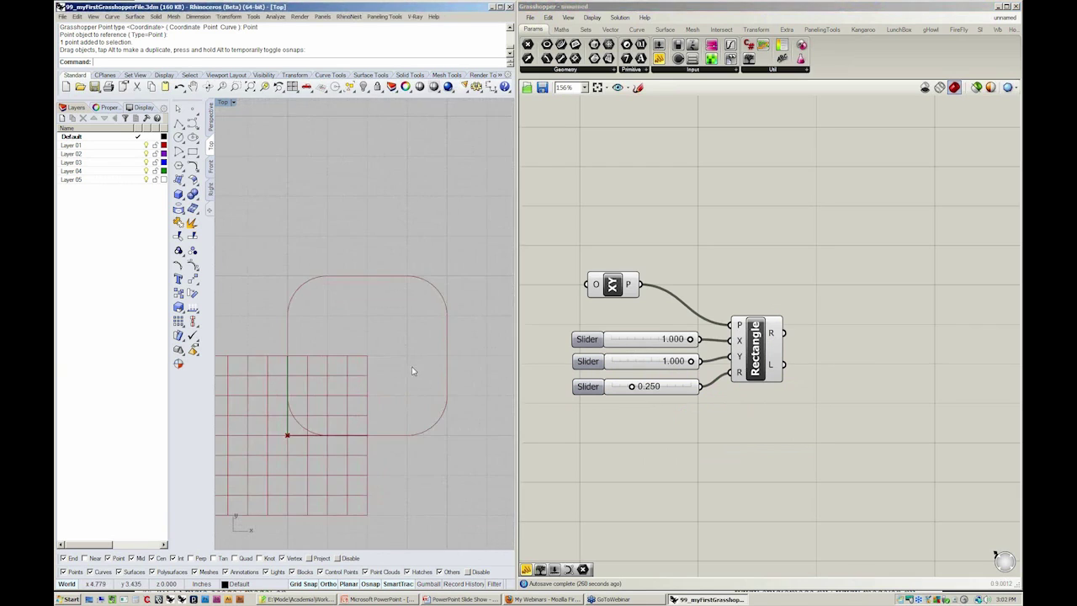
pyautogui.moveTo(412, 371); pyautogui.dragTo(417, 383, button='right')
pyautogui.click(631, 387)
pyautogui.moveTo(631, 387); pyautogui.dragTo(571, 389)
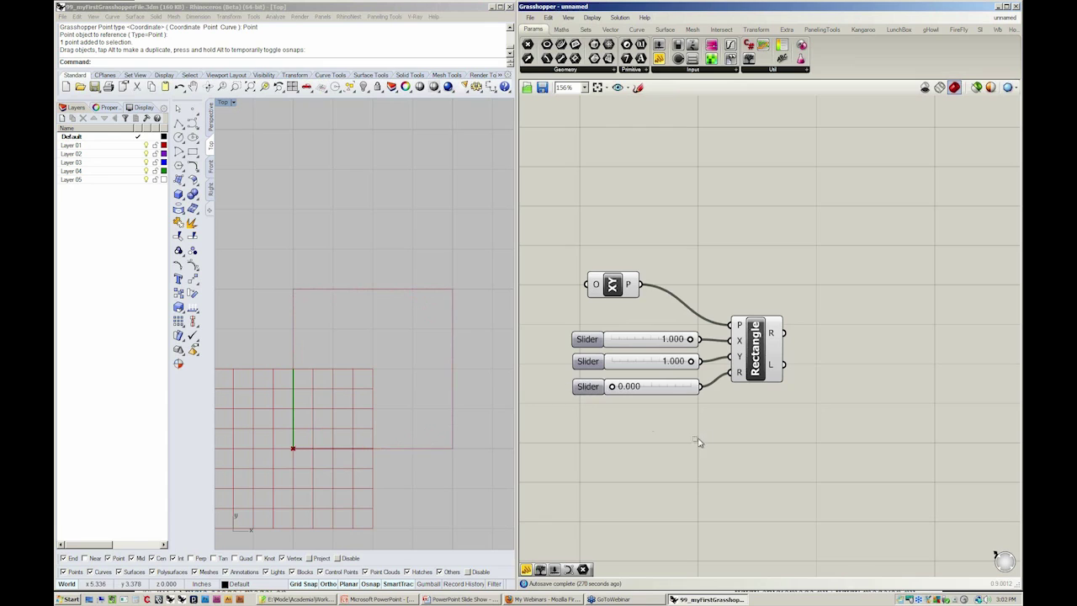
# Move the Rectangle component up and to the right.
pyautogui.moveTo(754, 357); pyautogui.dragTo(776, 317)
pyautogui.rightClick(611, 285)
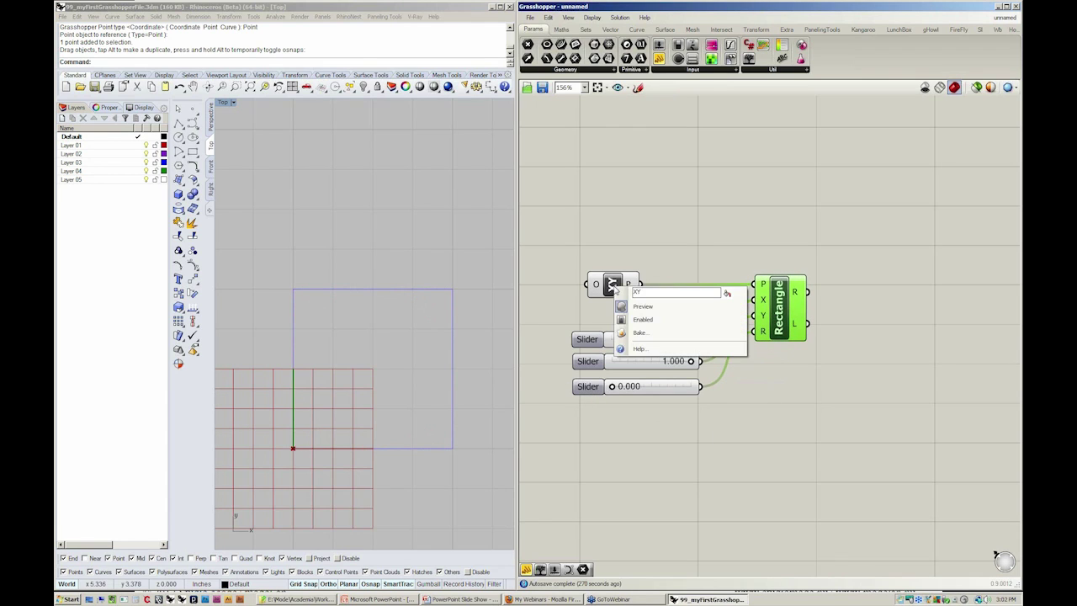
pyautogui.click(617, 252)
pyautogui.scroll(2, 617, 252)
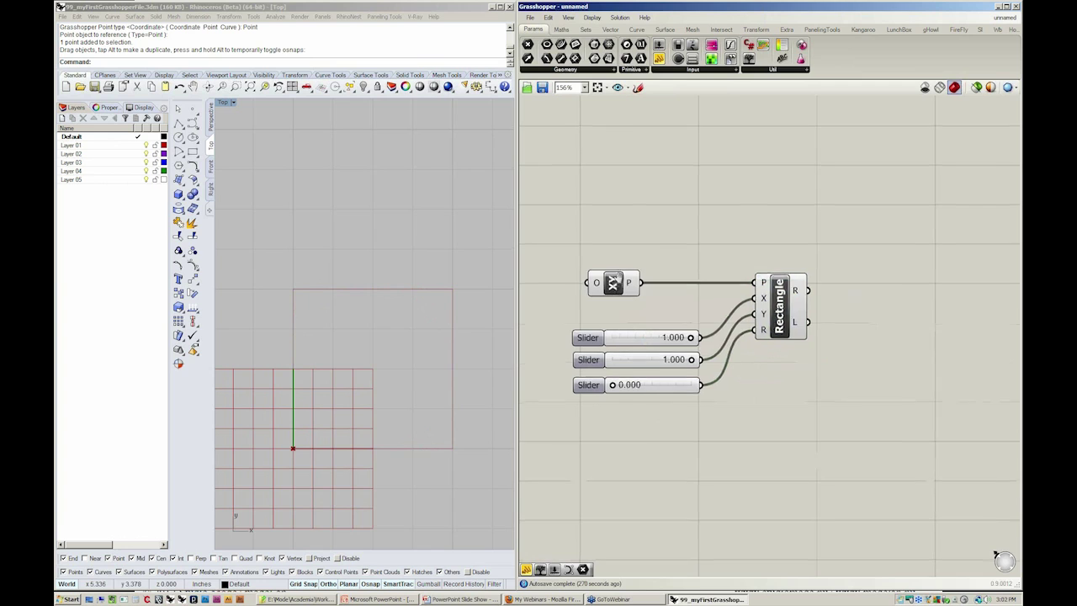
pyautogui.scroll(-2, 378, 317)
pyautogui.moveTo(377, 317); pyautogui.dragTo(361, 394, button='right')
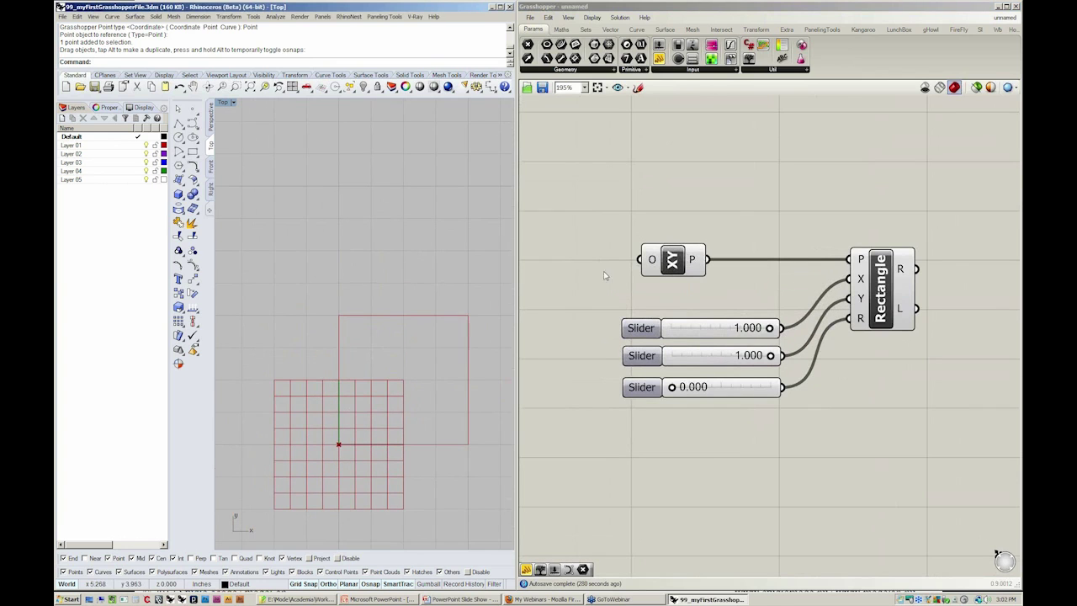
# Turn off the XY Plane component's preview to hide its grid.
pyautogui.rightClick(673, 260)
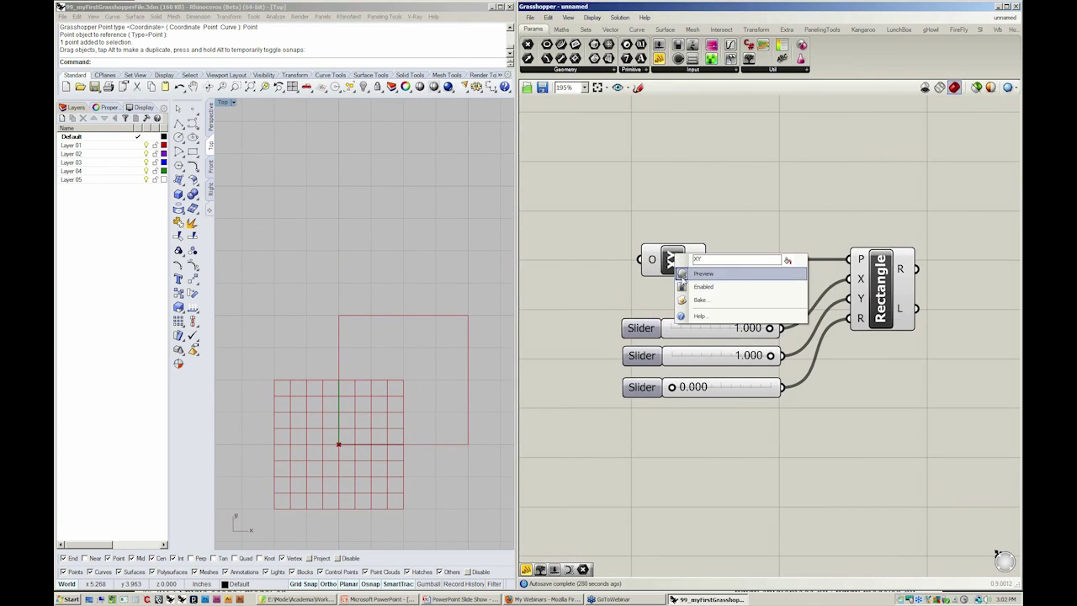
pyautogui.click(683, 274)
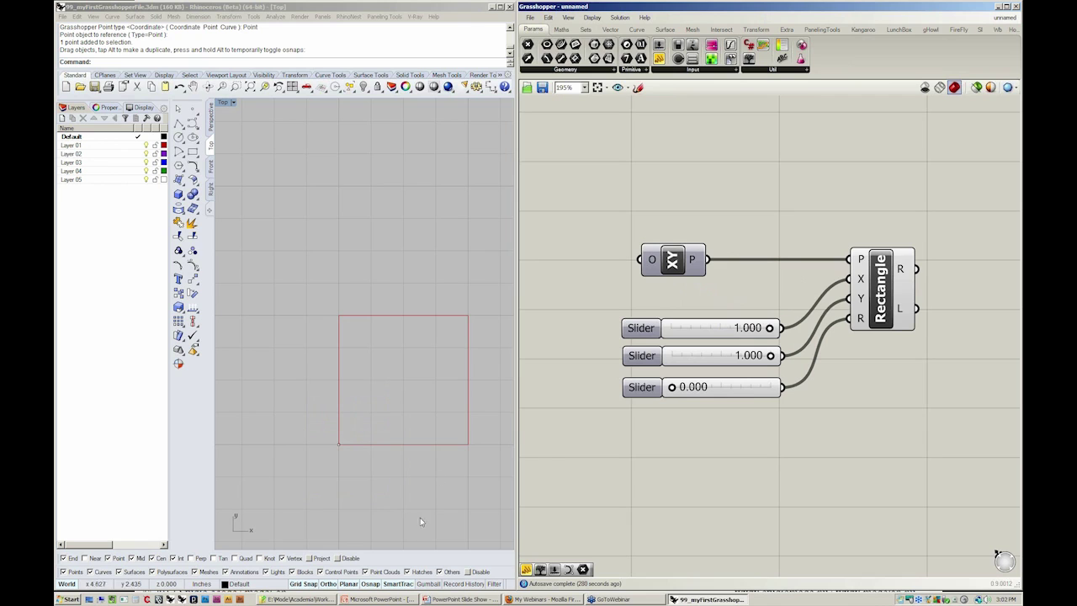
pyautogui.scroll(-6, 360, 432)
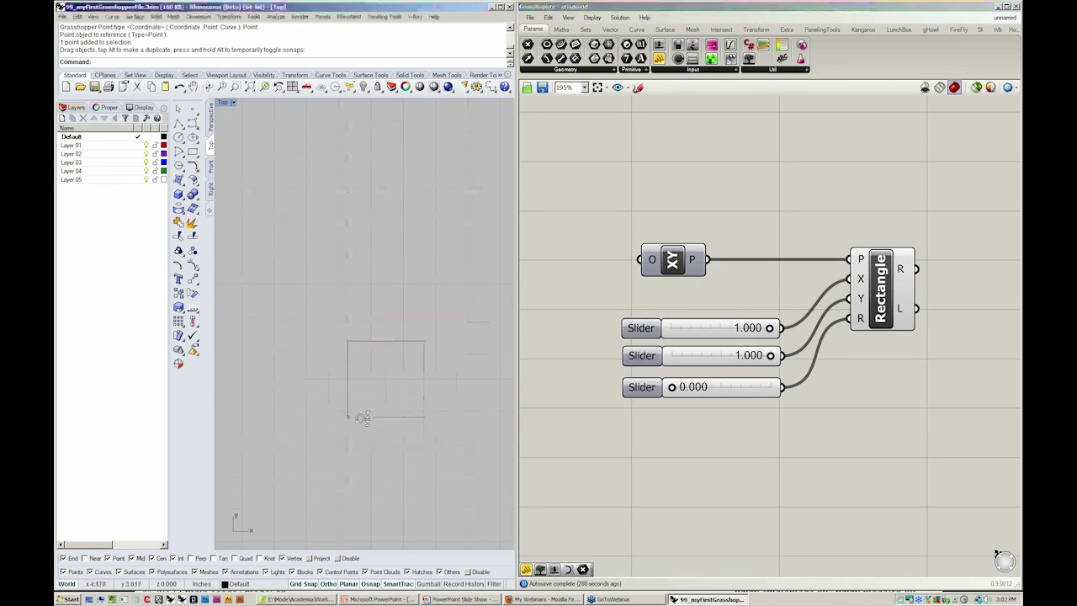
pyautogui.scroll(2, 393, 436)
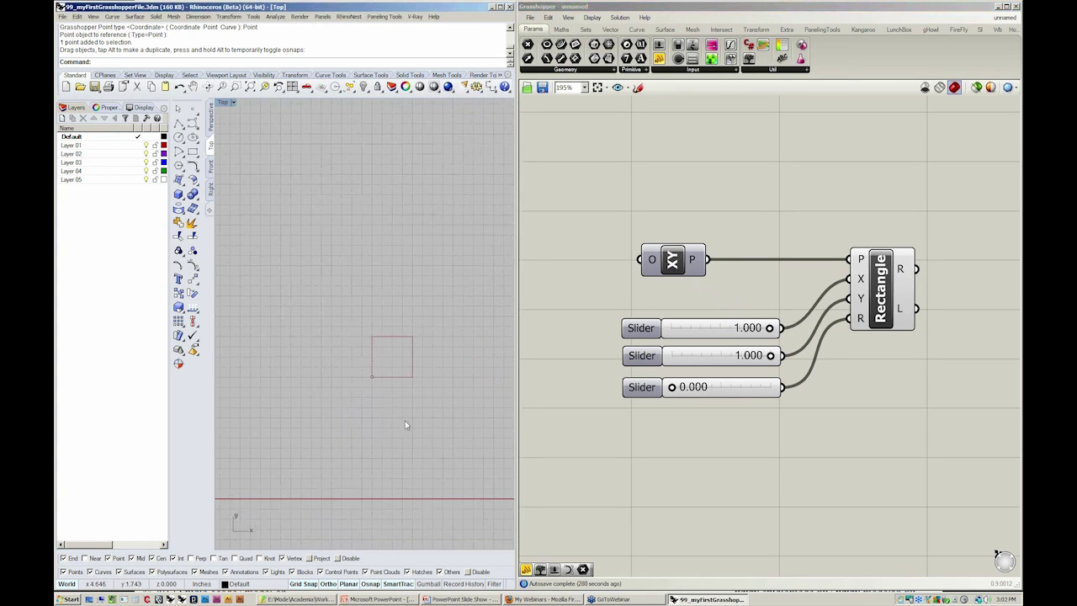
pyautogui.rightClick(673, 260)
pyautogui.click(685, 278)
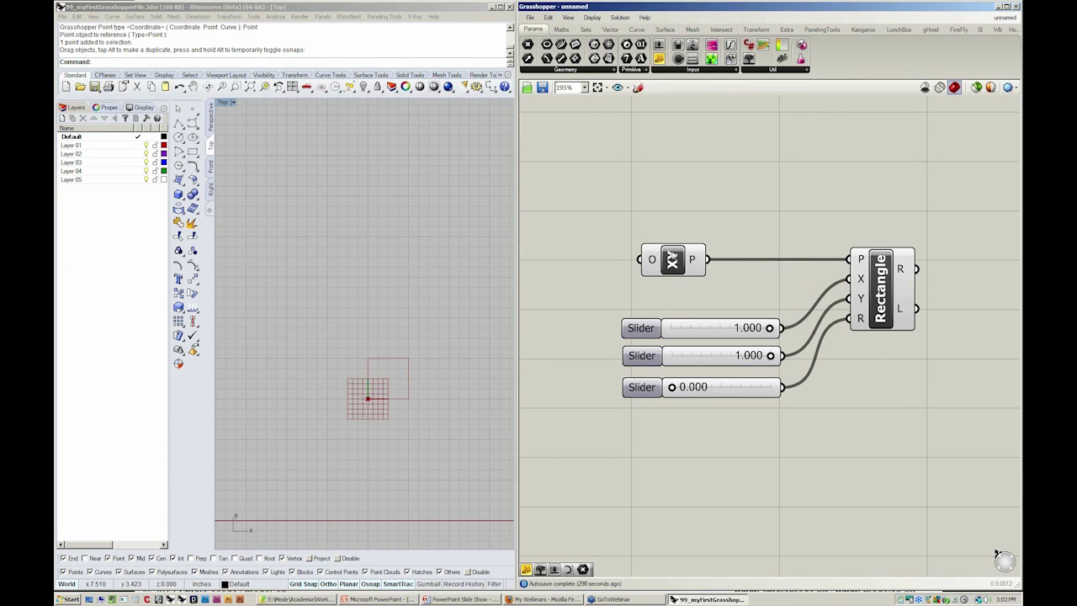
pyautogui.rightClick(677, 264)
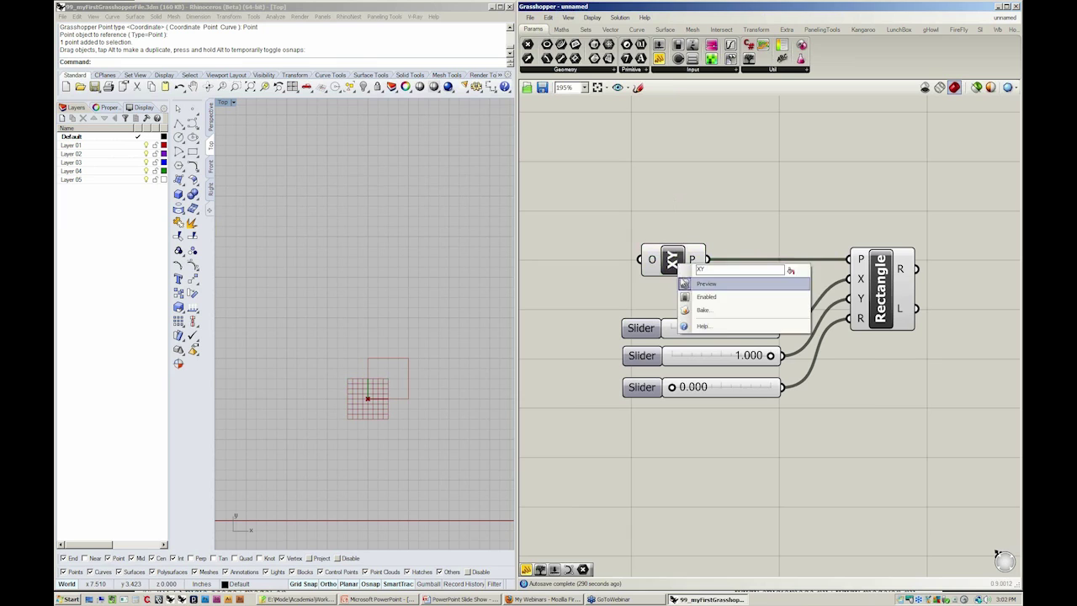
pyautogui.click(685, 279)
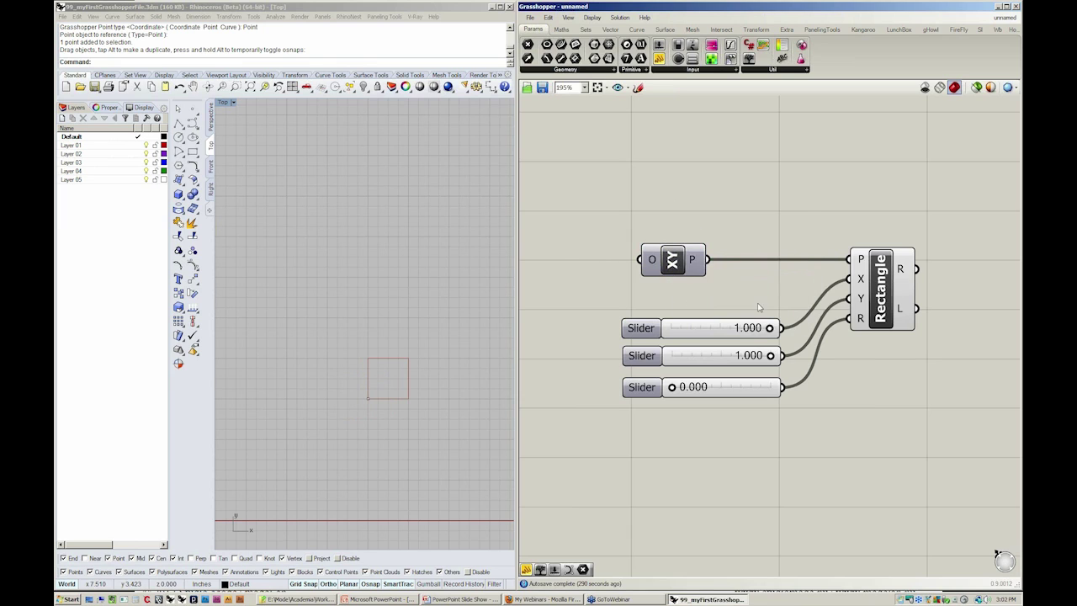
# Move the three sliders up together and inspect the square in Rhino's top view.
pyautogui.moveTo(711, 447); pyautogui.dragTo(697, 308)
pyautogui.moveTo(700, 356); pyautogui.dragTo(700, 322)
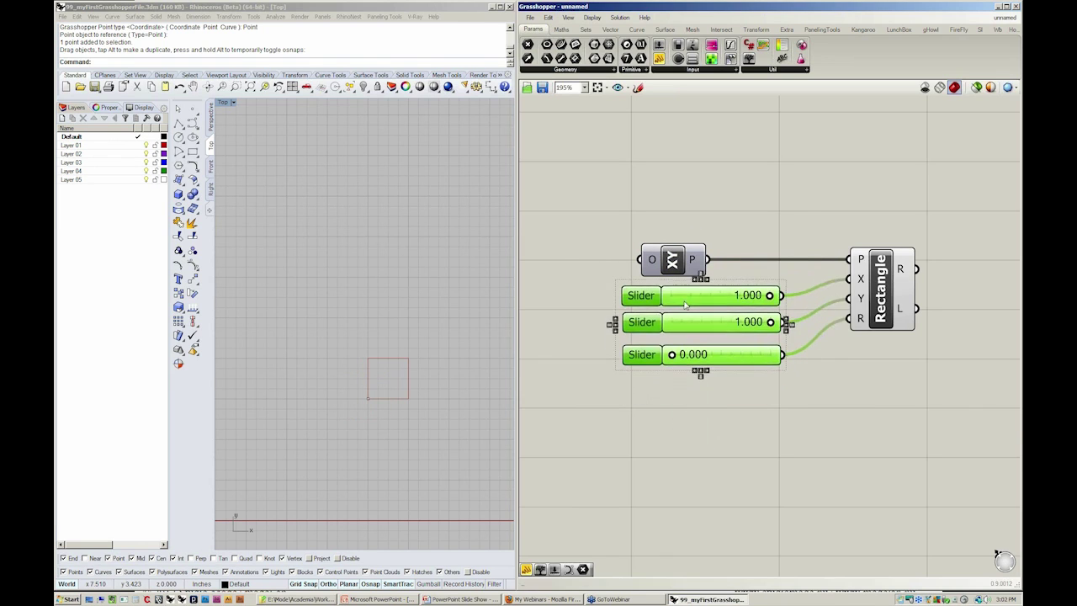
pyautogui.click(824, 432)
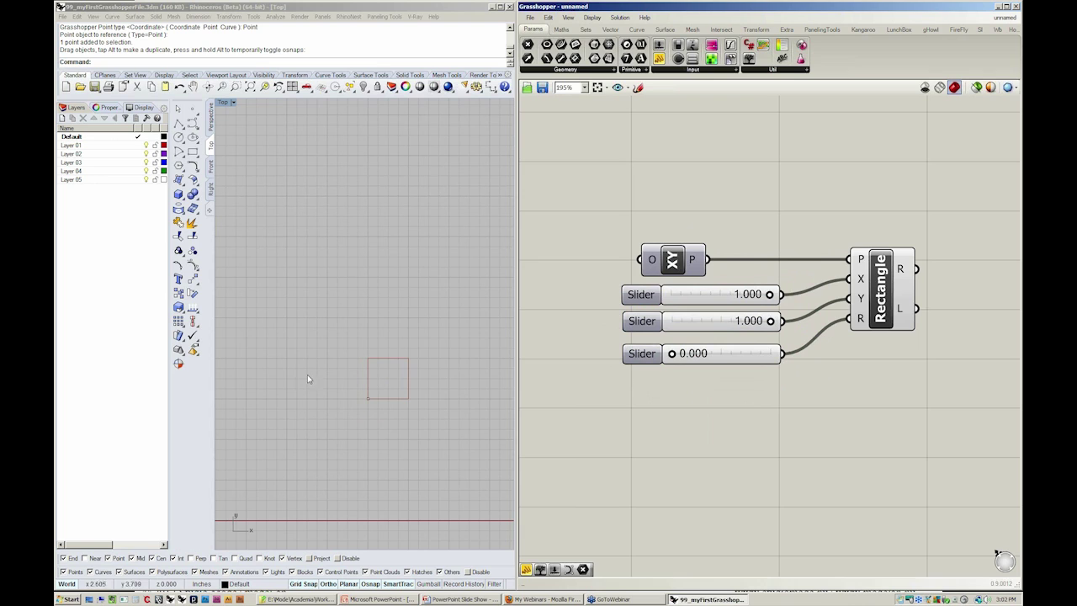
pyautogui.click(408, 425)
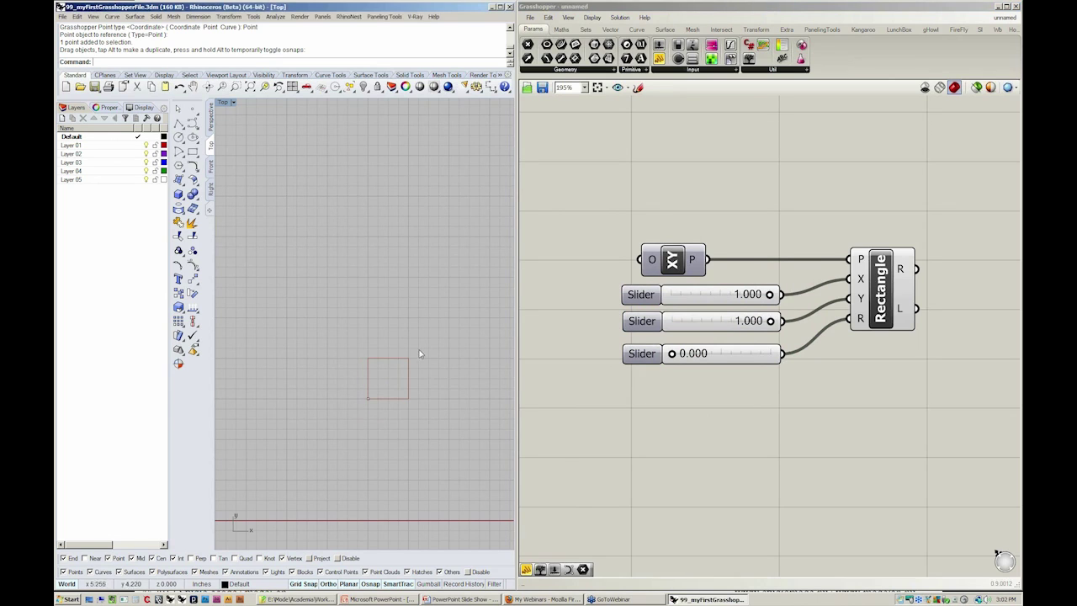
pyautogui.moveTo(442, 301); pyautogui.dragTo(407, 437)
pyautogui.moveTo(423, 250); pyautogui.dragTo(402, 454)
pyautogui.moveTo(419, 484); pyautogui.dragTo(418, 471, button='right')
# Move the third slider up closer to the other two.
pyautogui.click(857, 381)
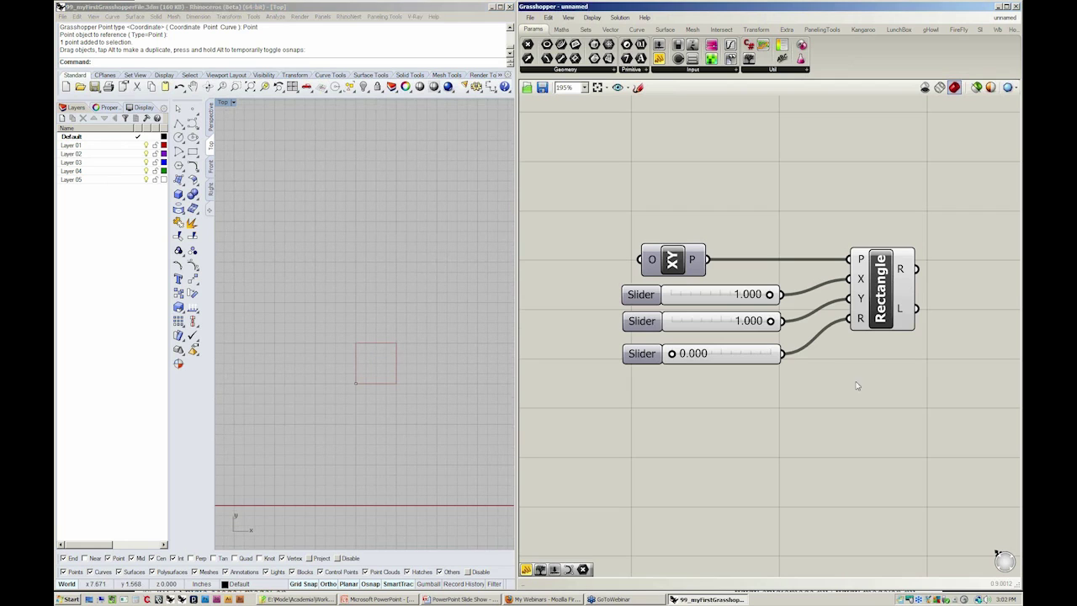
pyautogui.click(887, 282)
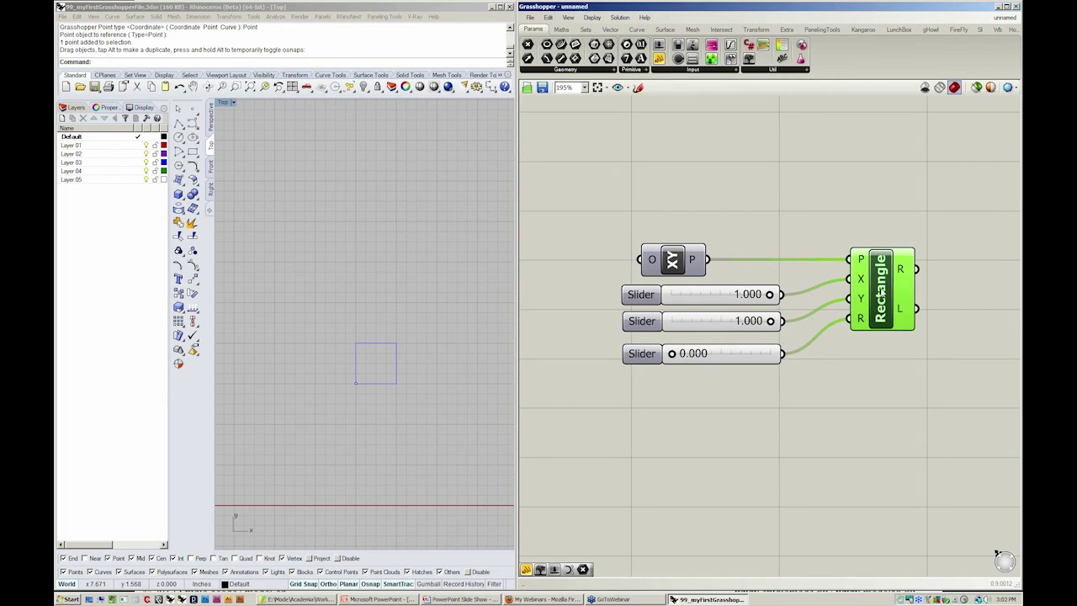
pyautogui.click(872, 409)
pyautogui.moveTo(872, 408); pyautogui.dragTo(831, 415, button='right')
pyautogui.moveTo(599, 365); pyautogui.dragTo(599, 356)
pyautogui.click(609, 400)
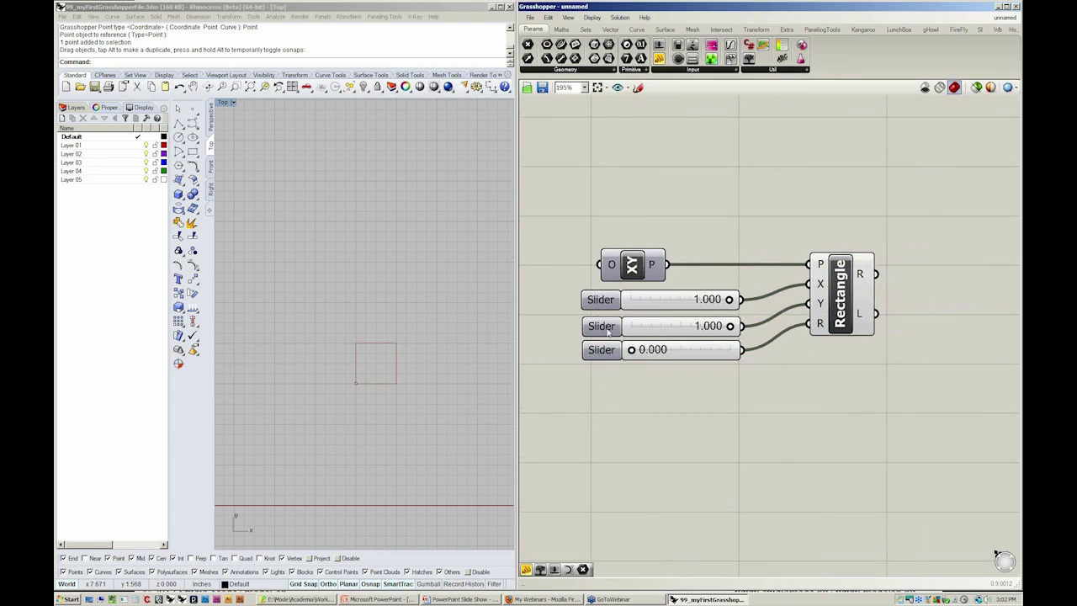
# Rename the sliders top to bottom as xDim, yDim and Radius.
pyautogui.moveTo(592, 284); pyautogui.dragTo(621, 377)
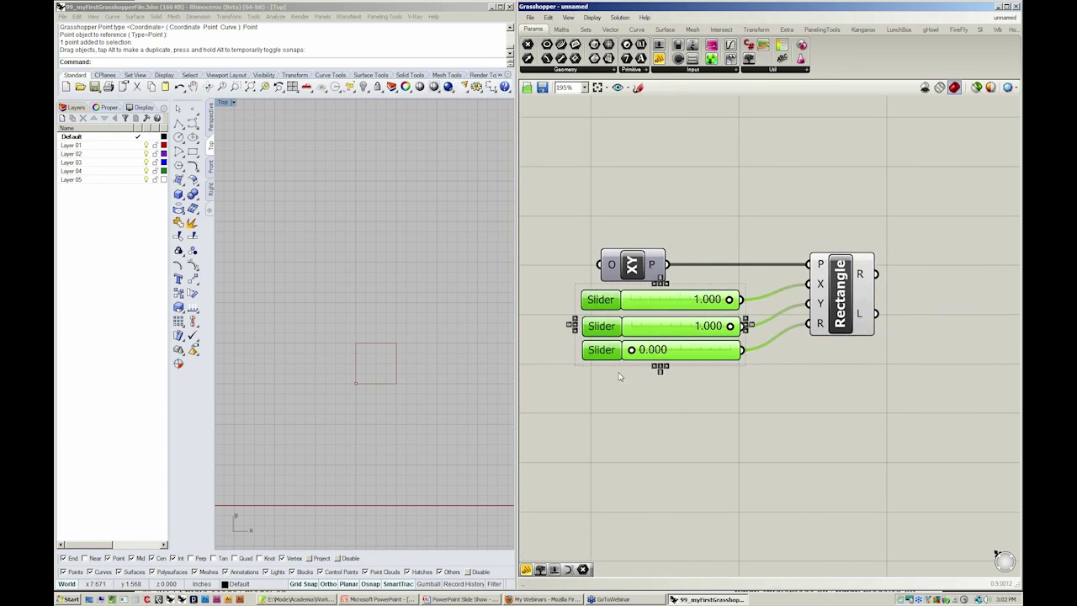
pyautogui.click(632, 421)
pyautogui.rightClick(598, 303)
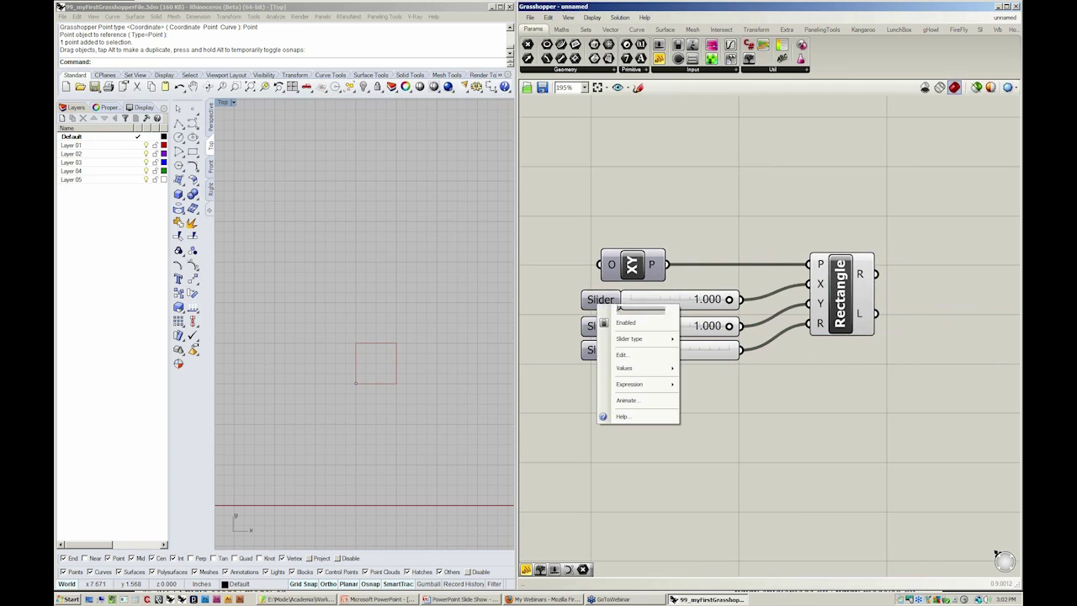
pyautogui.write('xDim')
pyautogui.press('Return')
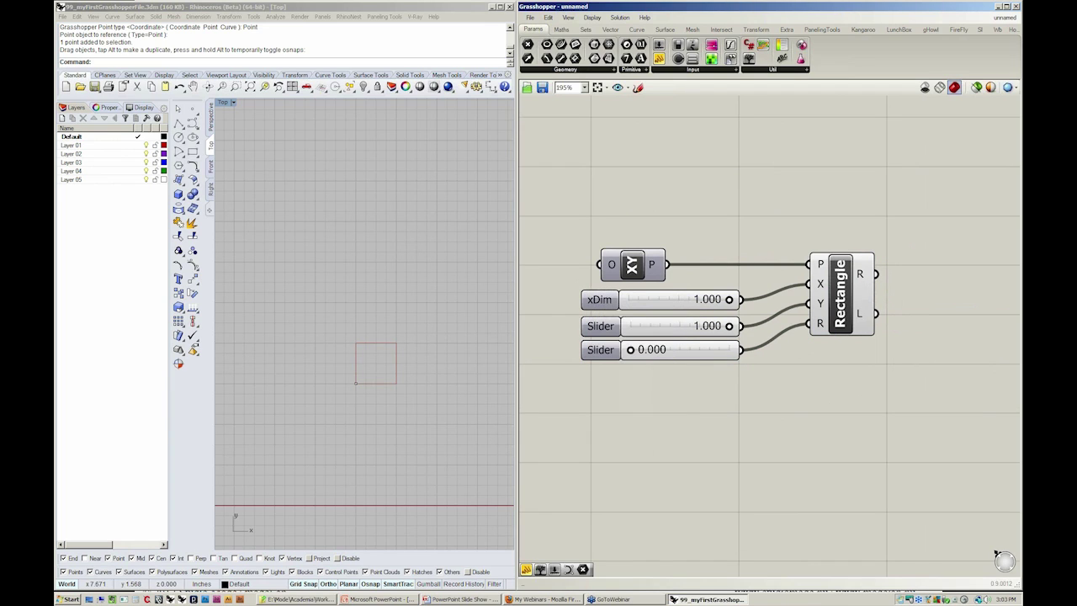
pyautogui.rightClick(591, 326)
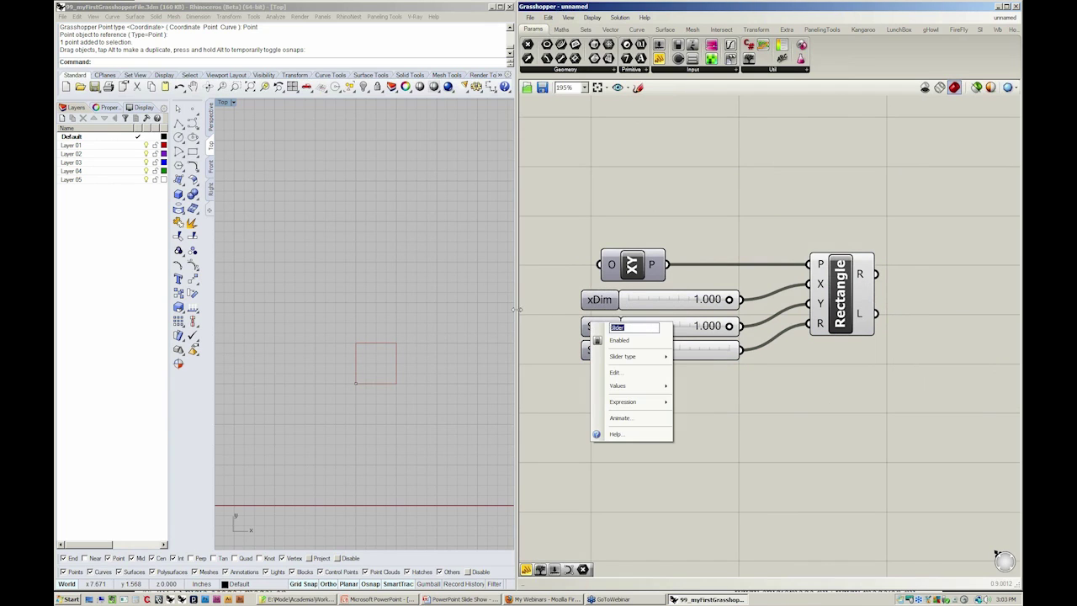
pyautogui.write('yDim')
pyautogui.press('Return')
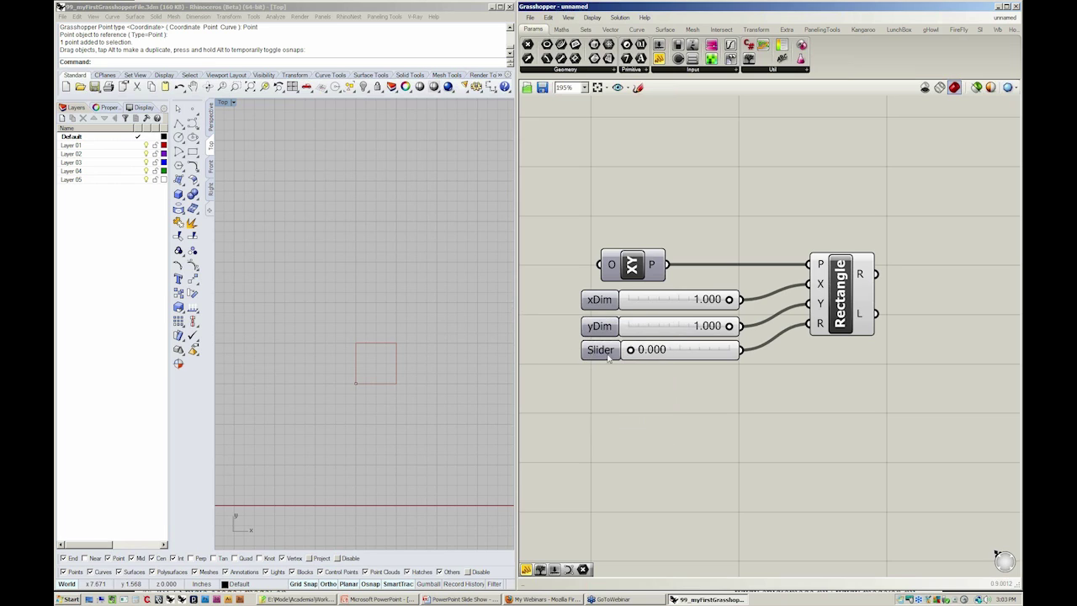
pyautogui.rightClick(609, 354)
pyautogui.write('F')
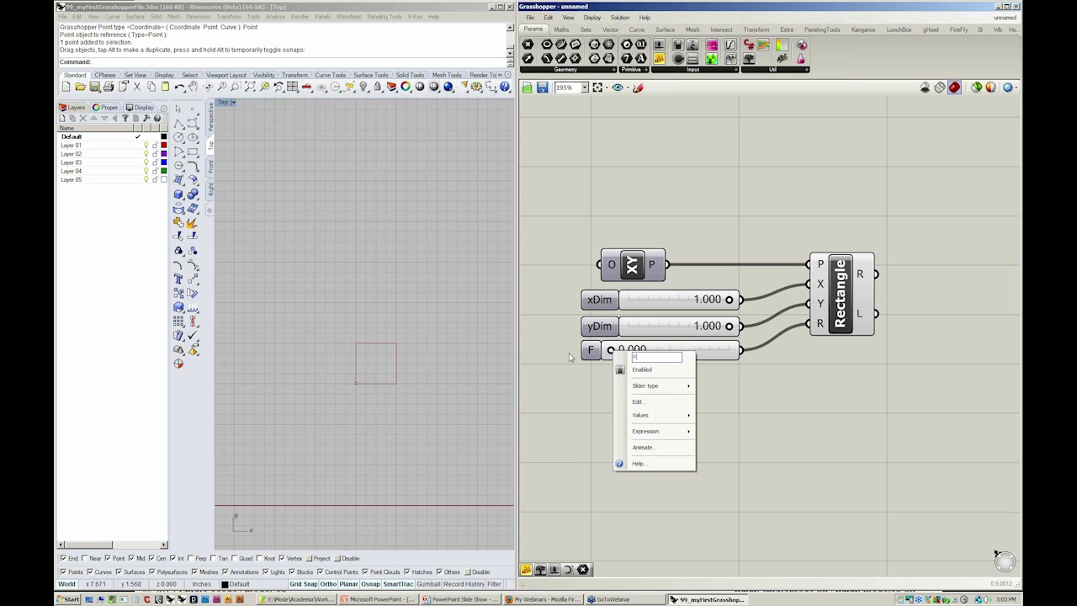
pyautogui.write('Radius')
pyautogui.press('Return')
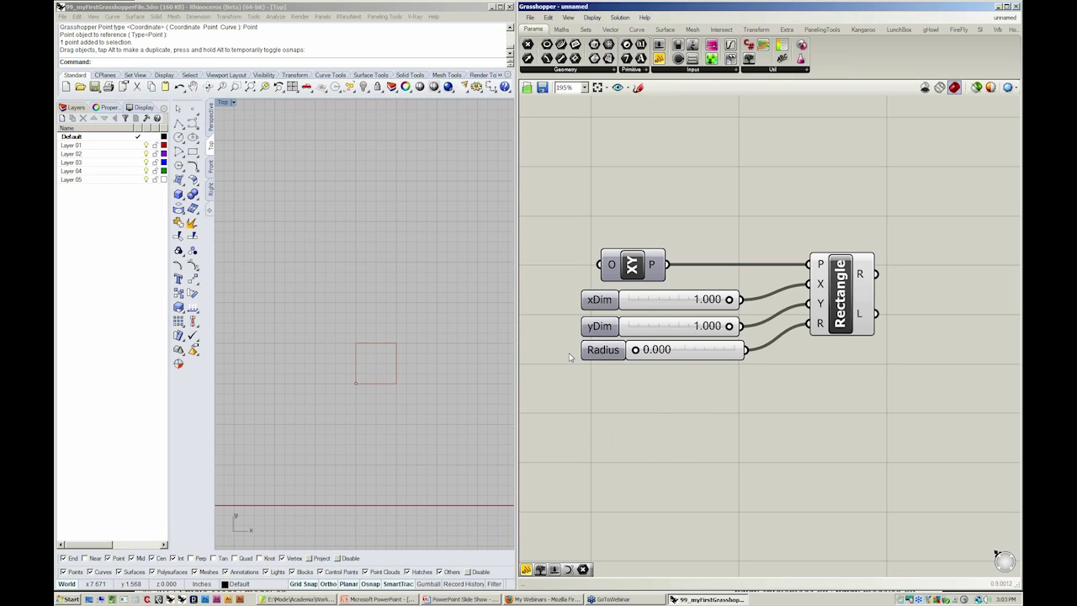
pyautogui.moveTo(835, 451); pyautogui.dragTo(791, 470, button='right')
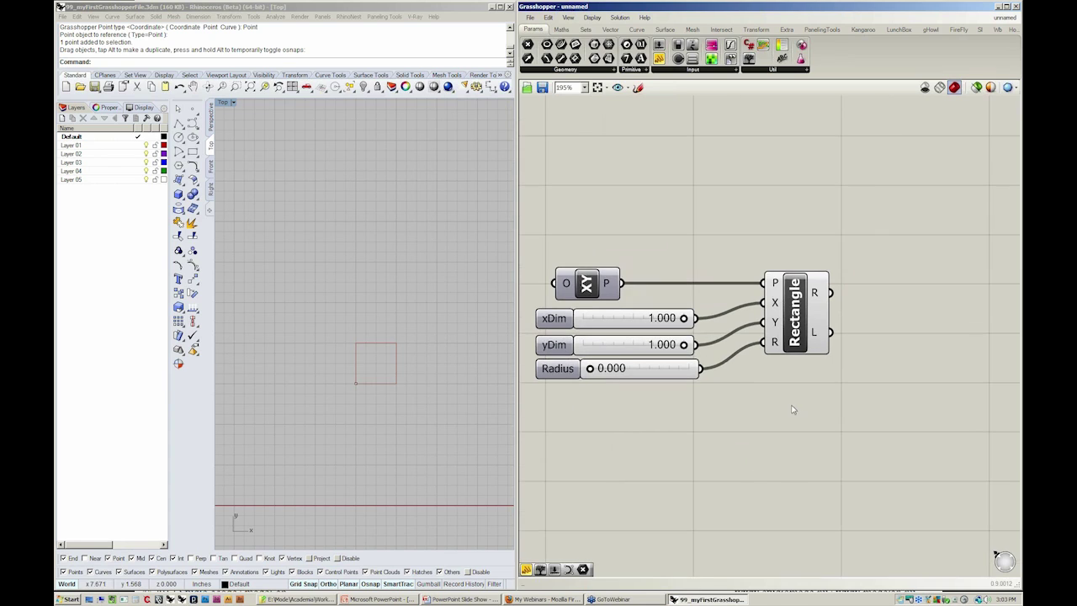
pyautogui.click(800, 308)
# Compare with the modeLab reference slide, then return to Grasshopper.
pyautogui.click(862, 395)
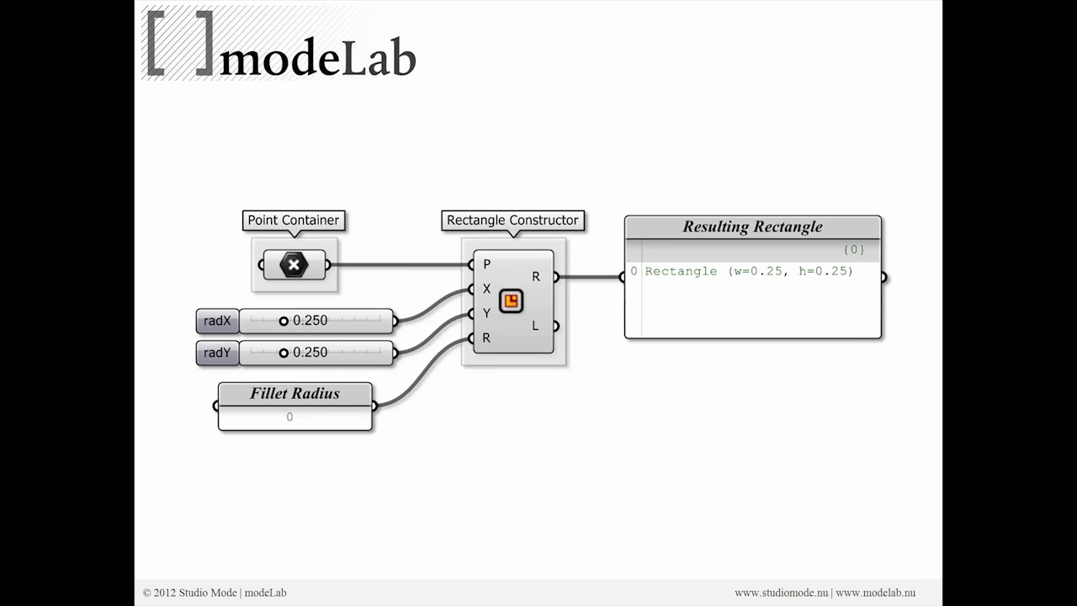
pyautogui.hotkey('alt', 'Tab')
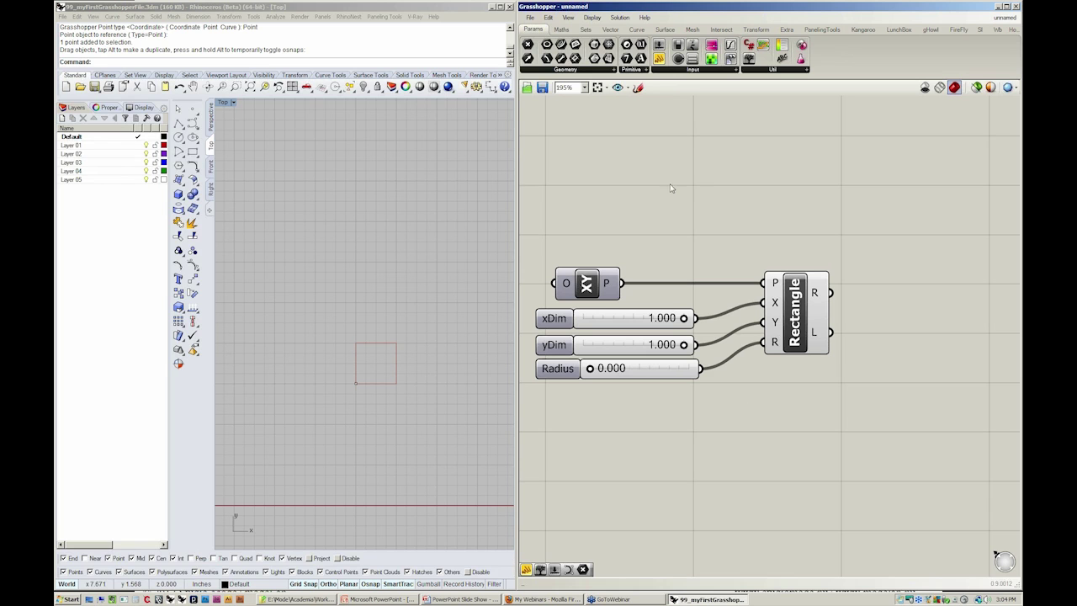
# Add a new Panel from the input components and set its content to 0.
pyautogui.click(737, 70)
pyautogui.moveTo(683, 318)
pyautogui.mouseDown()
pyautogui.moveTo(580, 319)
pyautogui.moveTo(691, 326)
pyautogui.mouseUp()
pyautogui.click(674, 74)
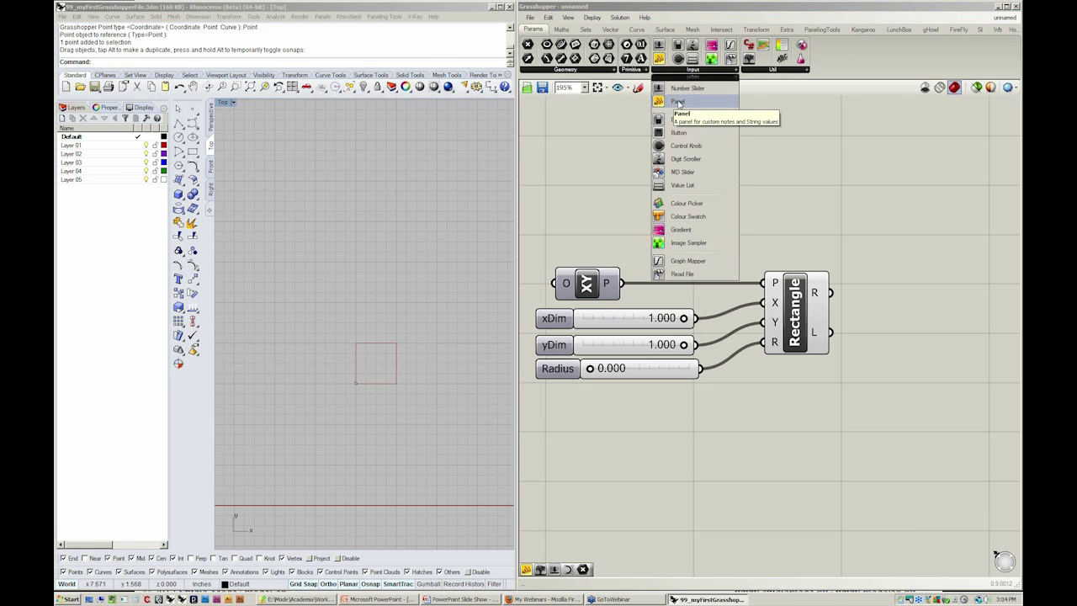
pyautogui.click(681, 101)
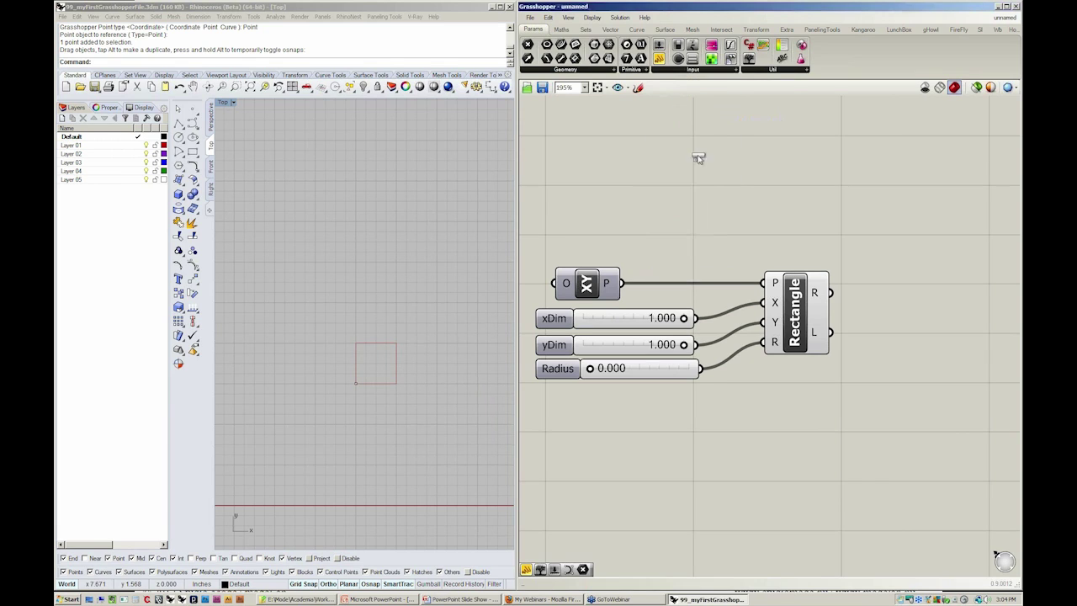
pyautogui.click(714, 460)
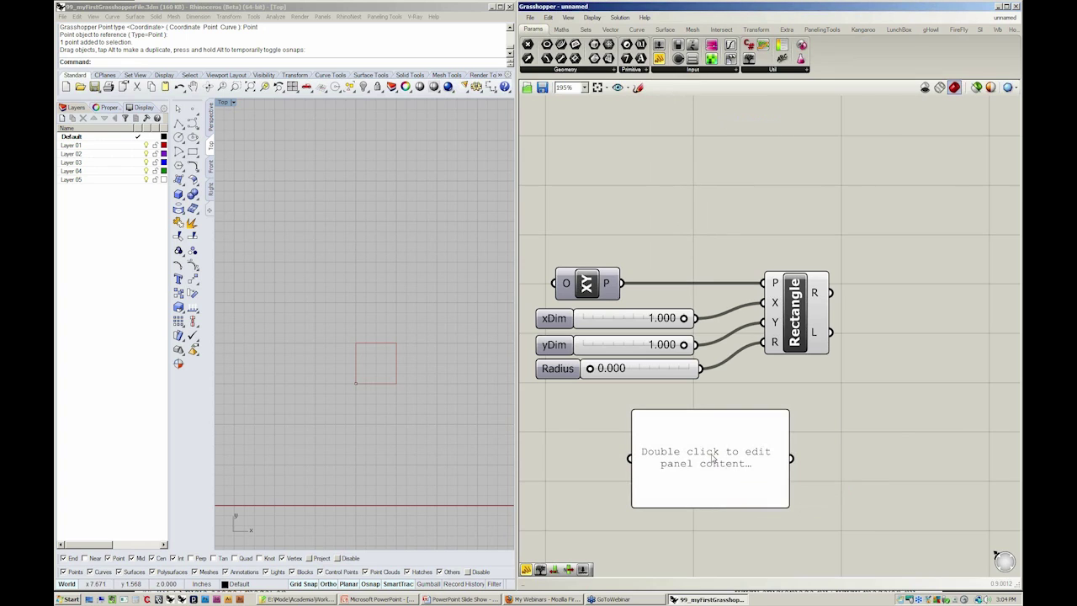
pyautogui.doubleClick(733, 446)
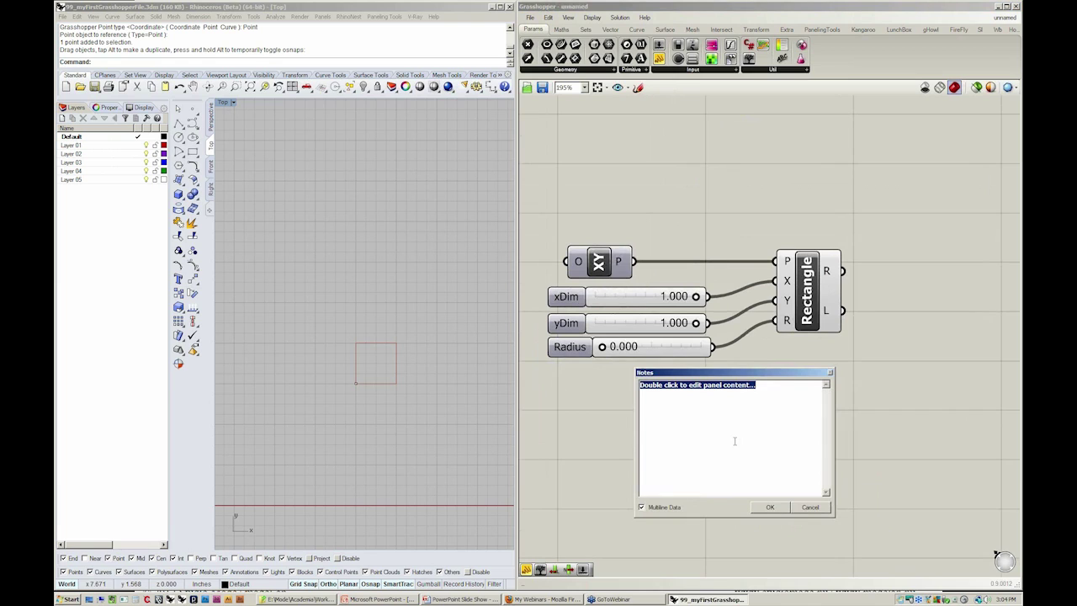
pyautogui.write('0')
pyautogui.click(770, 507)
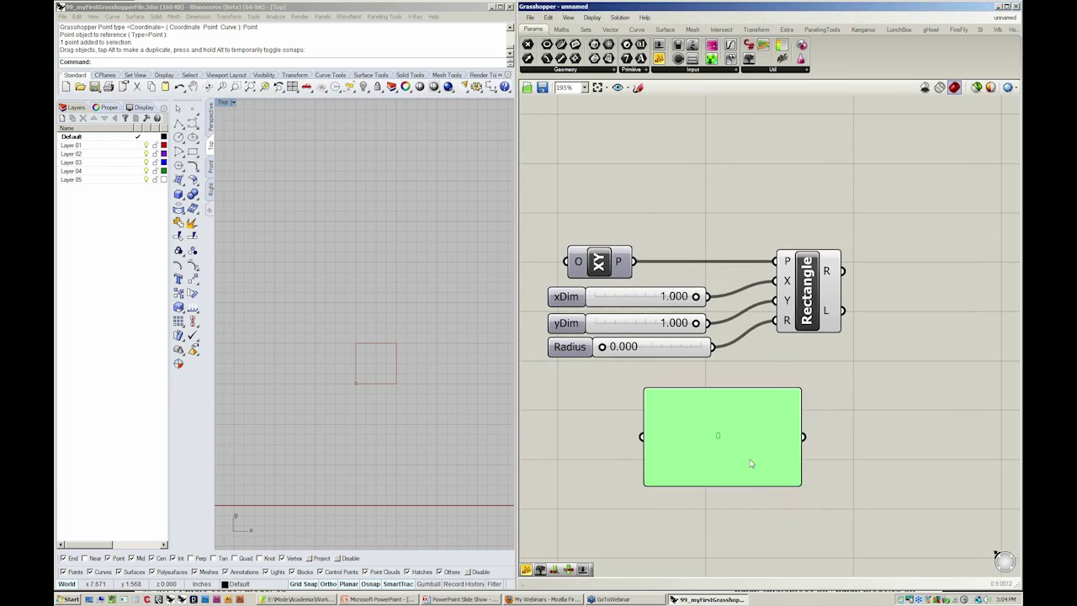
# Shrink the 0 panel, delete the Radius slider, and move the panel into its place.
pyautogui.moveTo(725, 433); pyautogui.dragTo(633, 407)
pyautogui.click(736, 420)
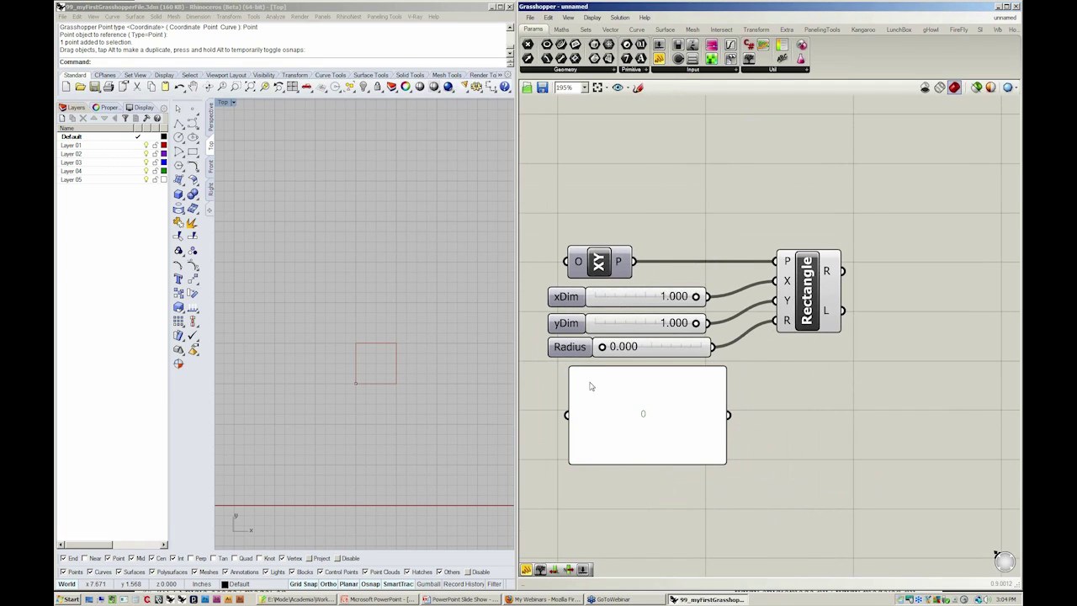
pyautogui.moveTo(571, 367); pyautogui.dragTo(783, 328)
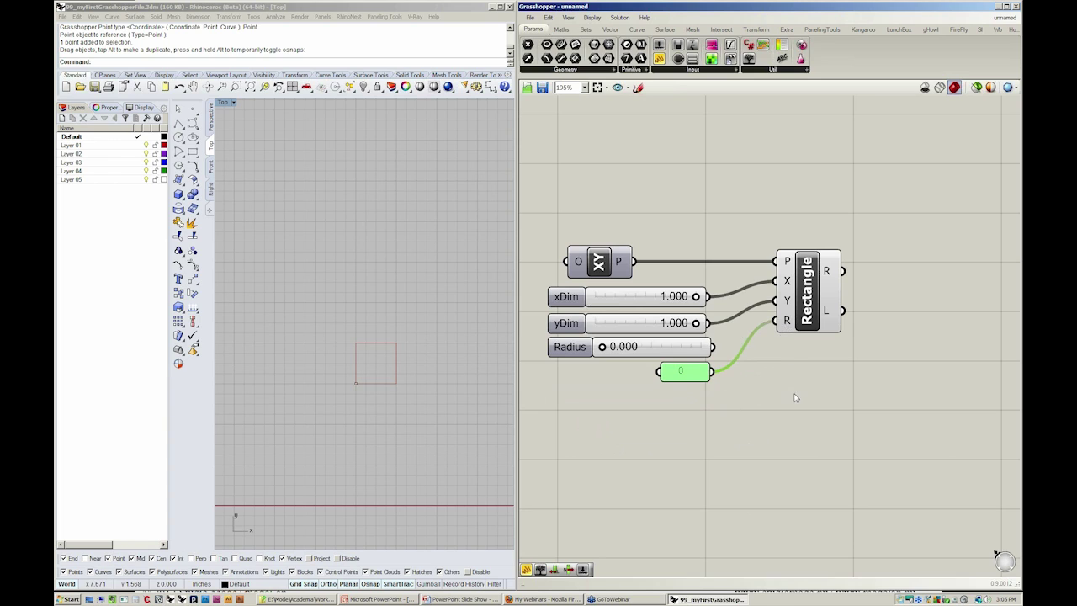
pyautogui.click(796, 398)
pyautogui.click(690, 353)
pyautogui.press('Delete')
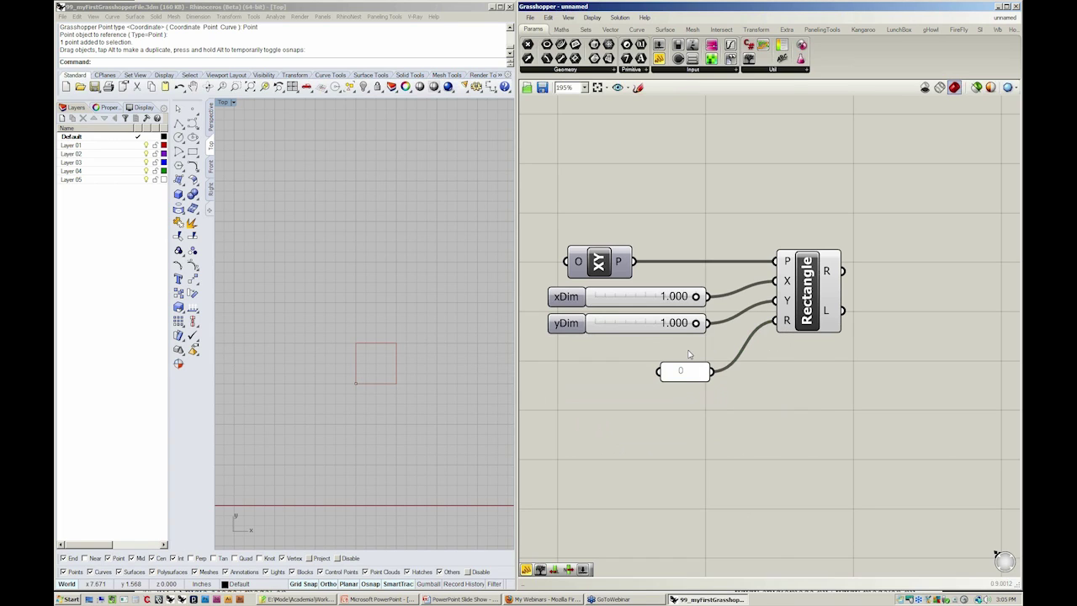
pyautogui.moveTo(691, 376); pyautogui.dragTo(685, 356)
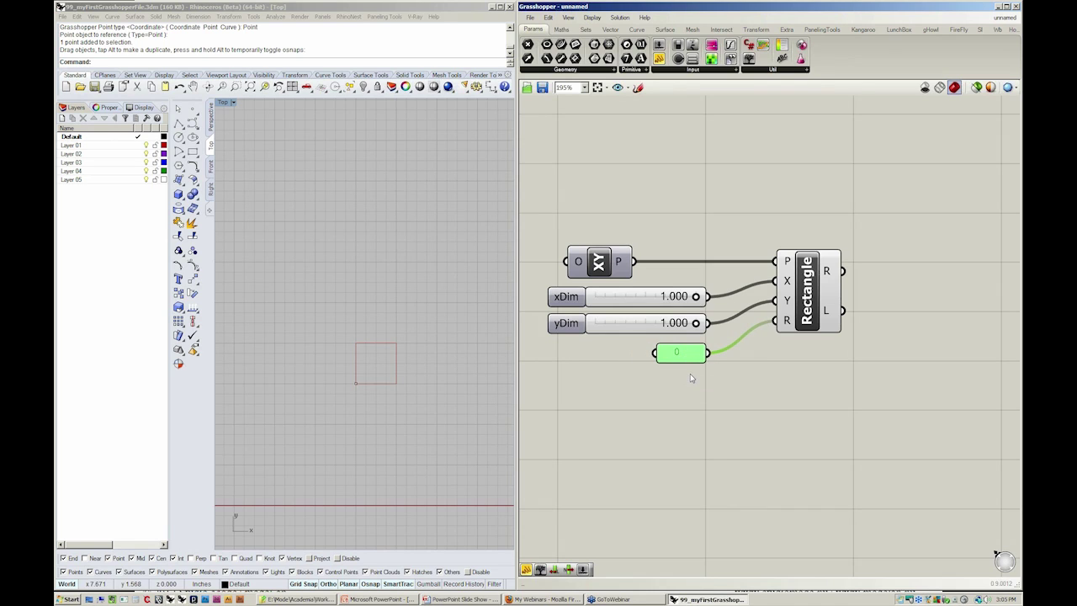
pyautogui.moveTo(694, 296); pyautogui.dragTo(706, 324)
pyautogui.click(789, 374)
# Place a new empty panel and feed the Rectangle's output into it.
pyautogui.moveTo(798, 412); pyautogui.dragTo(781, 419, button='right')
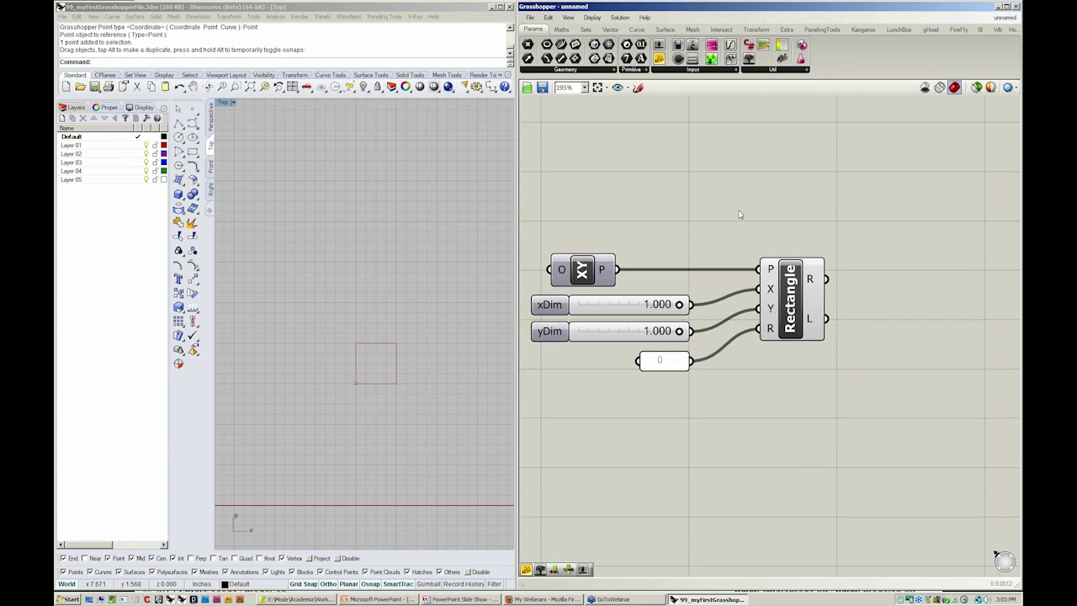
pyautogui.click(695, 71)
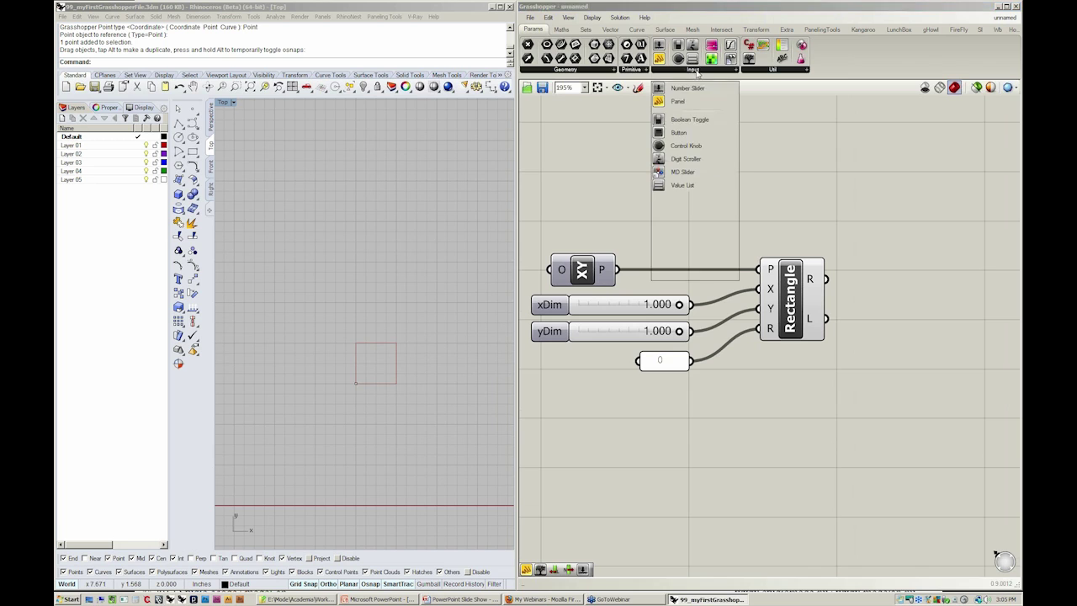
pyautogui.moveTo(663, 102); pyautogui.dragTo(932, 244)
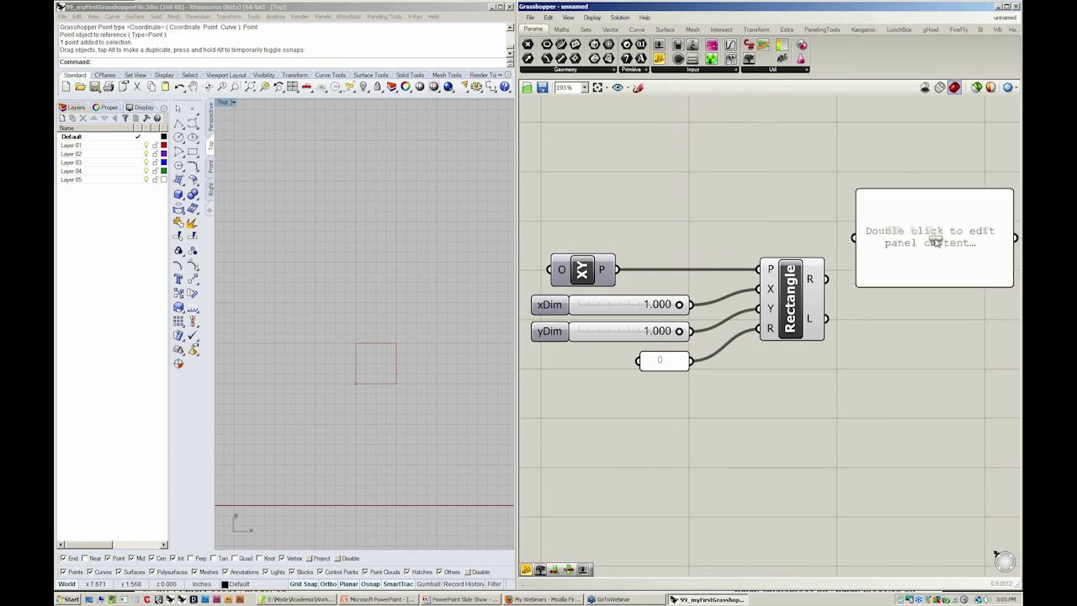
pyautogui.moveTo(834, 284); pyautogui.dragTo(787, 313, button='right')
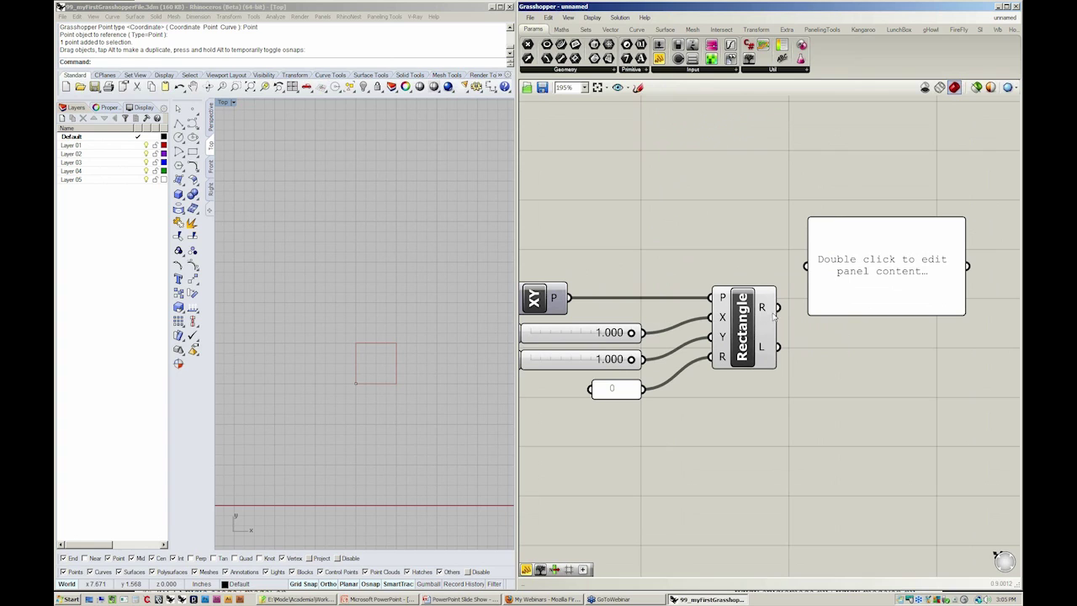
pyautogui.moveTo(776, 307); pyautogui.dragTo(805, 266)
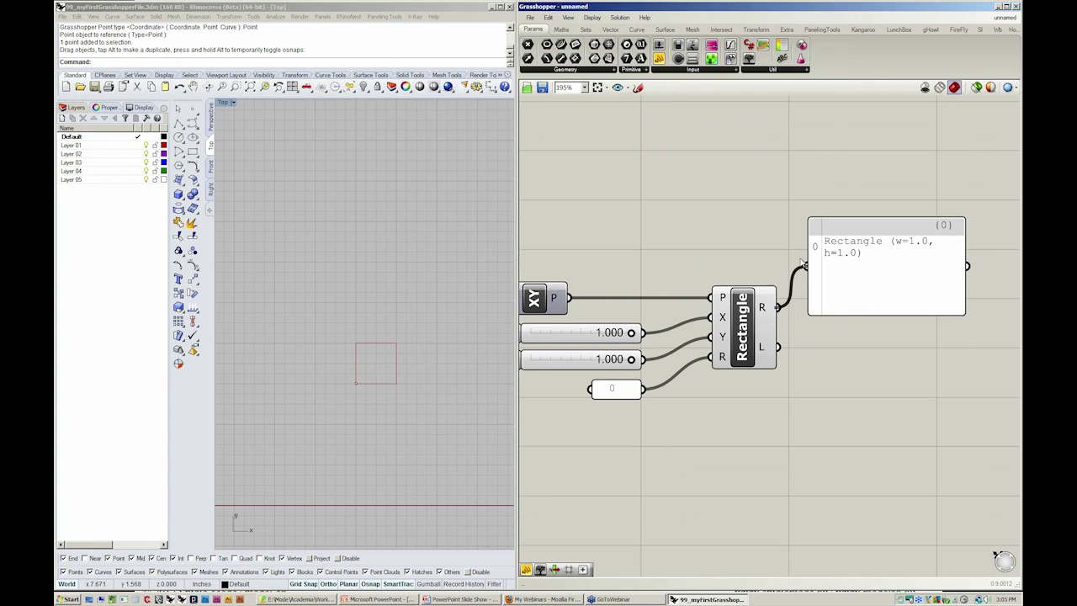
# Resize the readout panel to one line reading 'Rectangle (w=1.0, h=1.0)'.
pyautogui.moveTo(924, 310); pyautogui.dragTo(861, 320, button='right')
pyautogui.moveTo(905, 307); pyautogui.dragTo(901, 272)
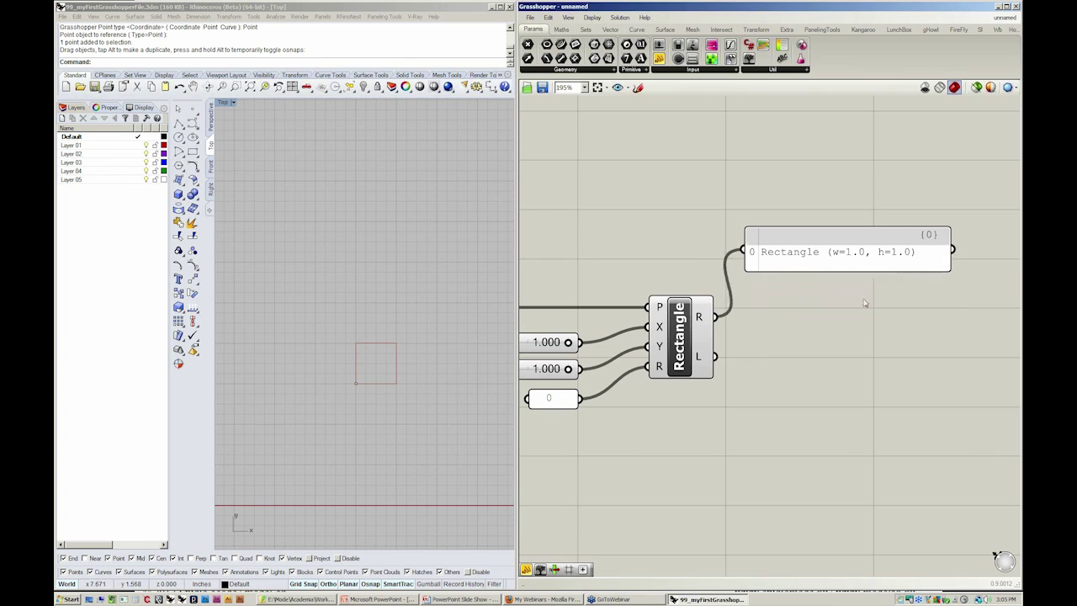
pyautogui.moveTo(806, 321); pyautogui.dragTo(876, 287, button='right')
pyautogui.scroll(-1, 840, 298)
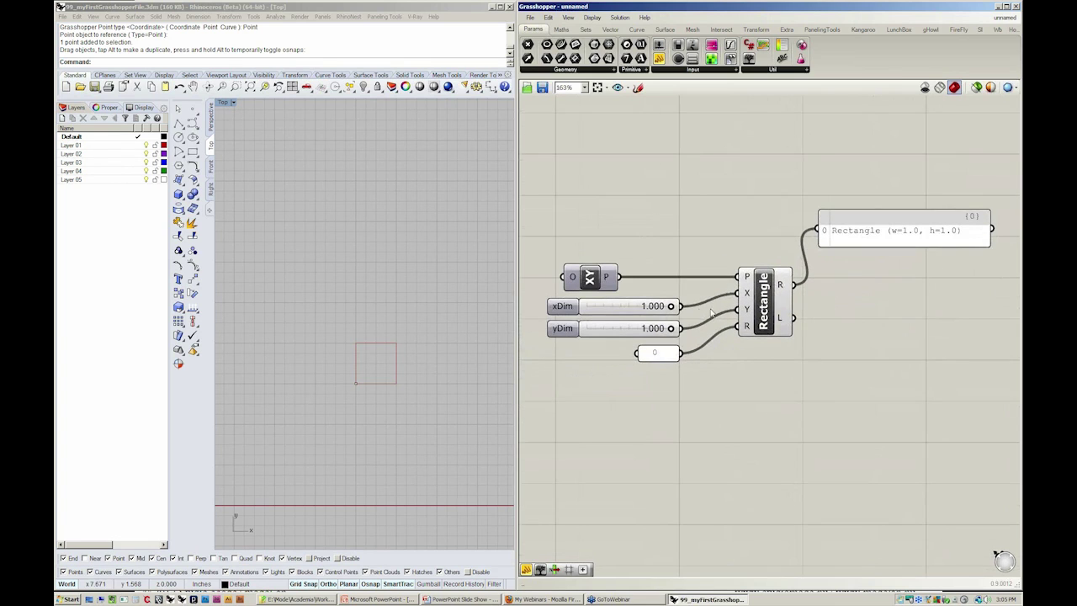
pyautogui.moveTo(670, 307)
pyautogui.mouseDown()
pyautogui.moveTo(632, 307)
pyautogui.moveTo(673, 306)
pyautogui.mouseUp()
pyautogui.moveTo(894, 233); pyautogui.dragTo(894, 239)
# Turn off the Top viewport grid with F7, then select Rectangle to highlight its 1 by 1 preview.
pyautogui.click(892, 292)
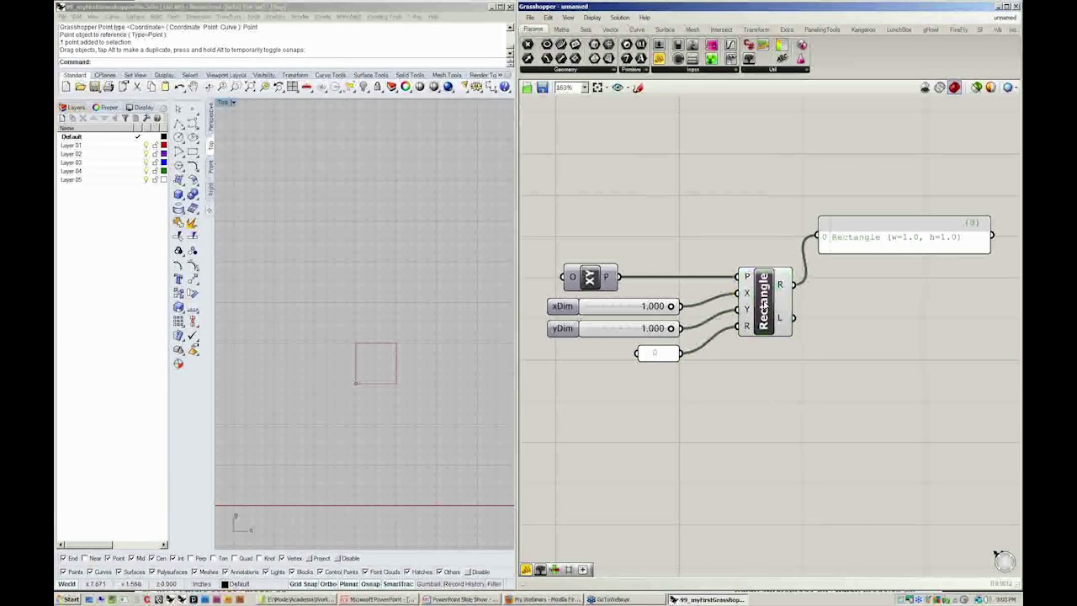
pyautogui.moveTo(428, 398); pyautogui.dragTo(427, 410, button='right')
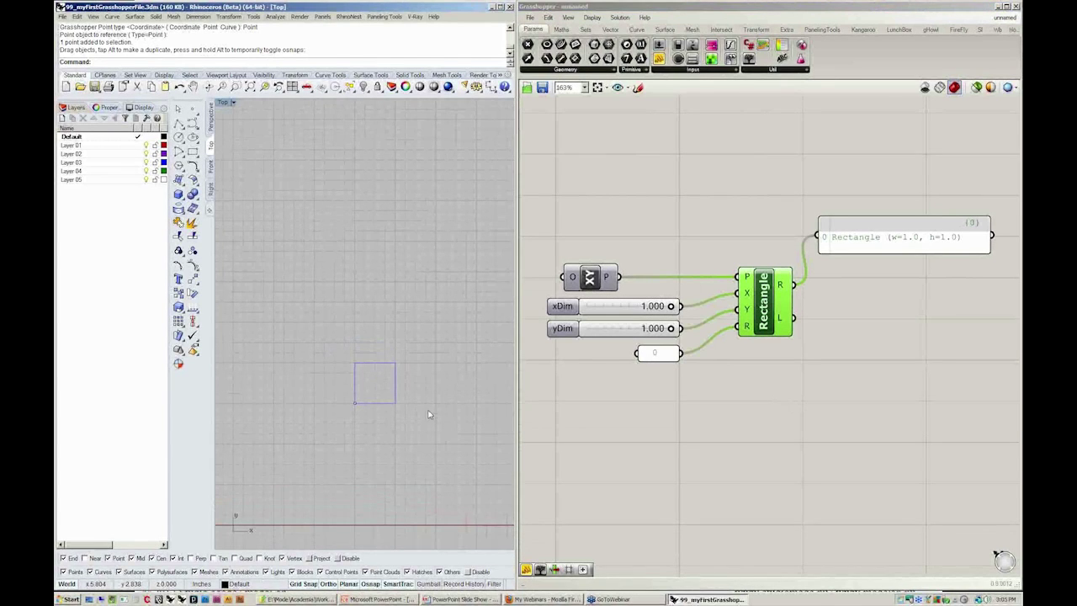
pyautogui.press('F7')
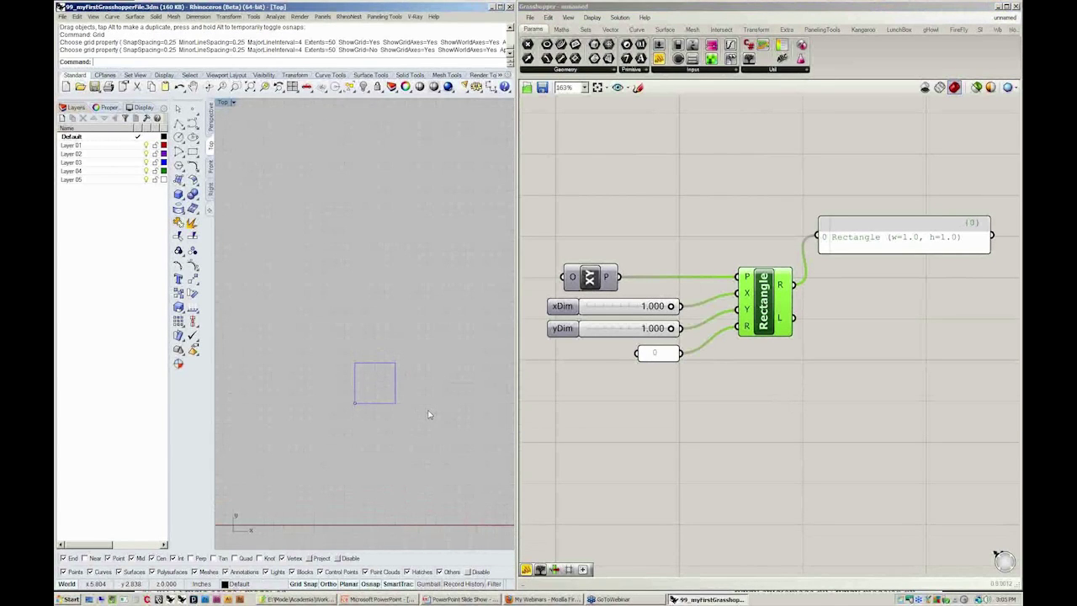
pyautogui.click(897, 441)
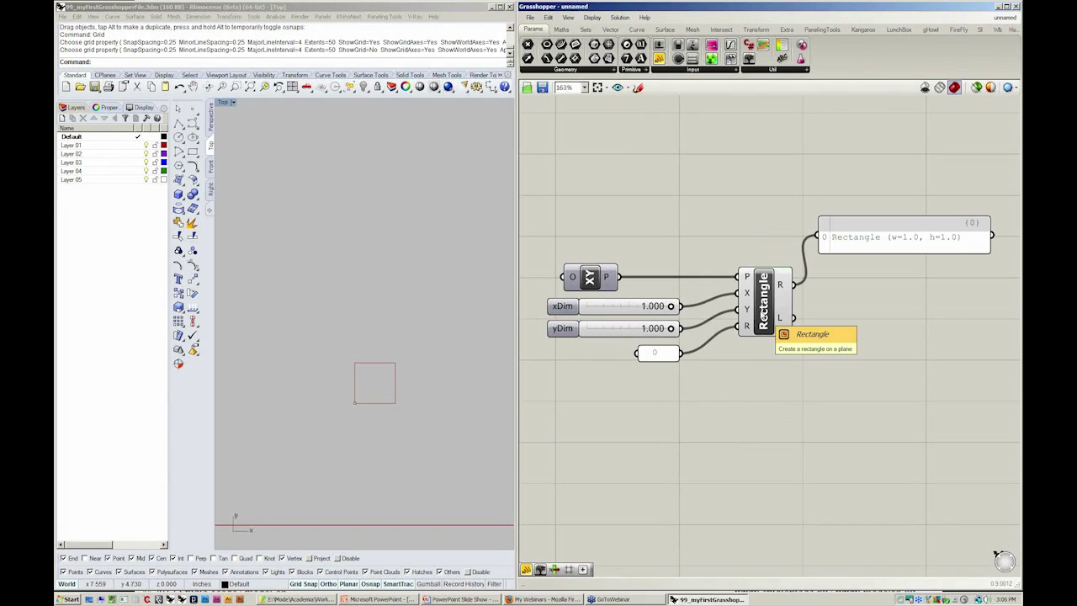
pyautogui.click(761, 311)
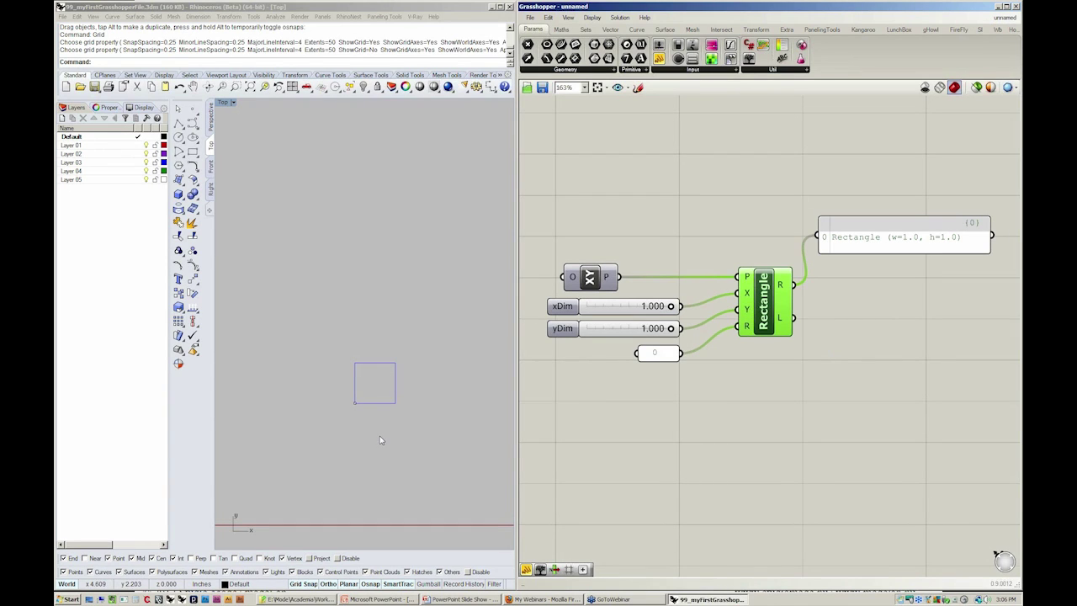
pyautogui.click(739, 422)
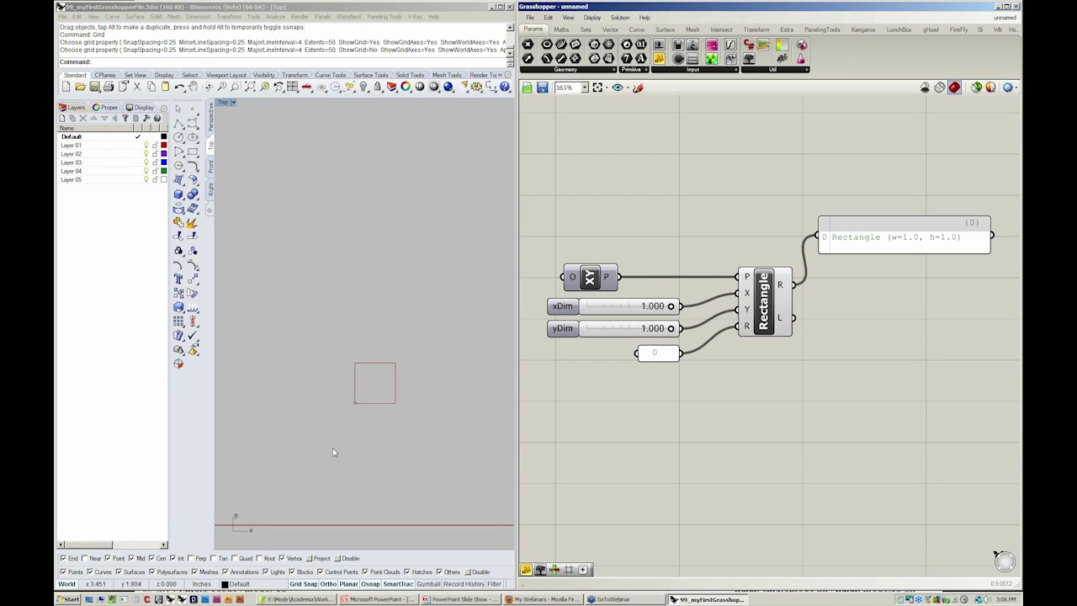
# Add a Point parameter set to the Rhino corner point and position it left of XY Plane.
pyautogui.click(570, 71)
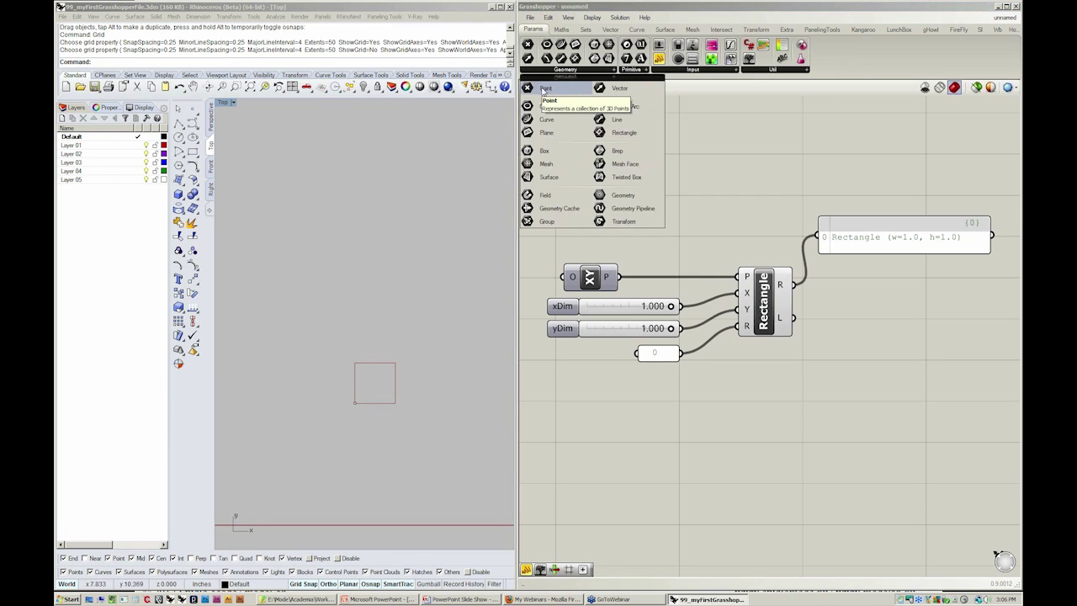
pyautogui.moveTo(544, 91); pyautogui.dragTo(589, 199)
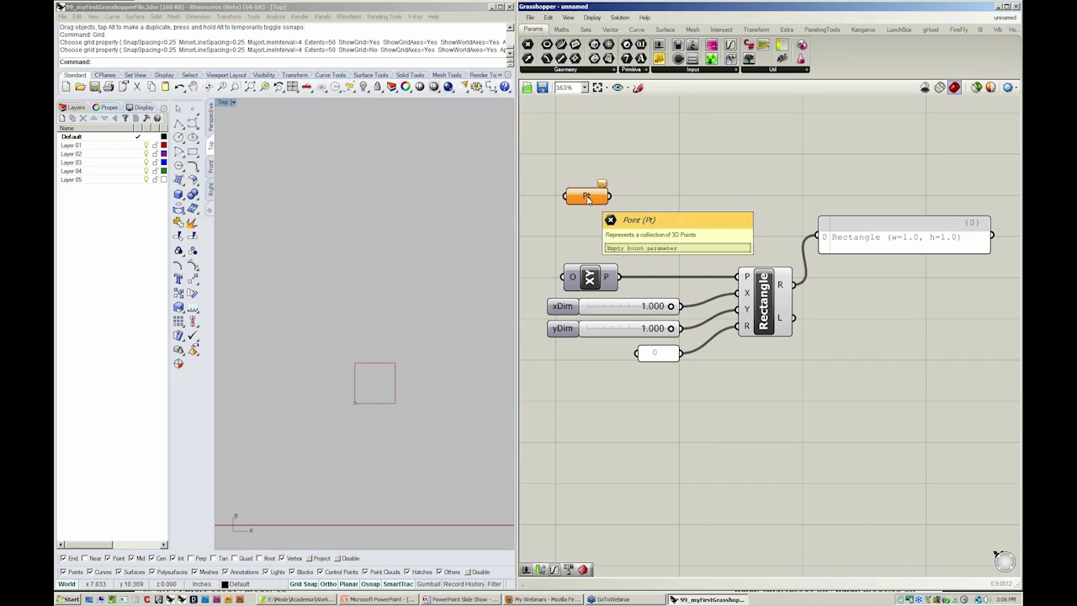
pyautogui.rightClick(588, 198)
pyautogui.click(627, 356)
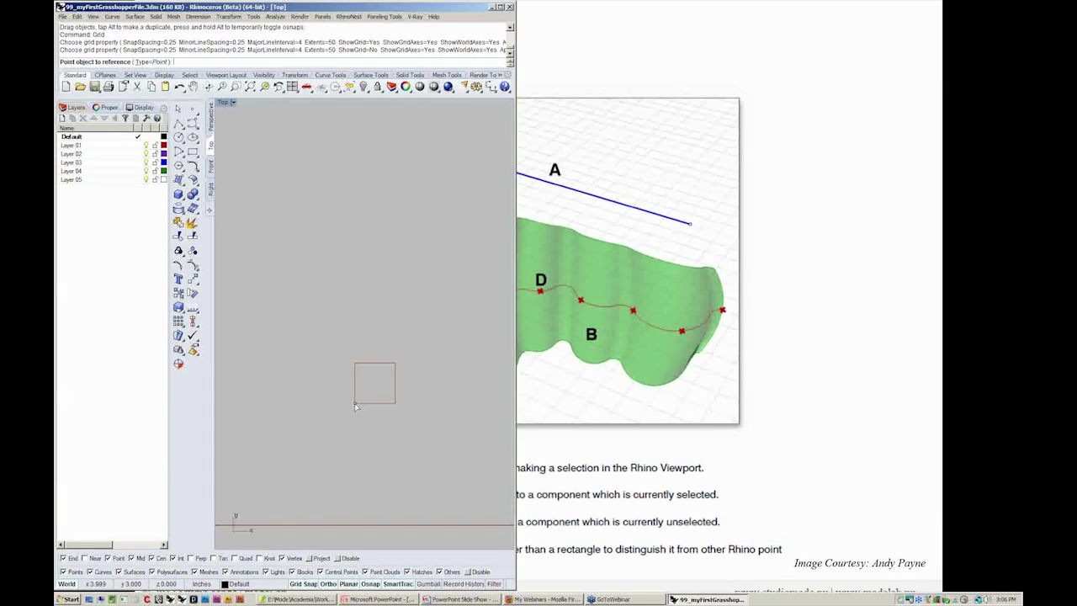
pyautogui.click(355, 403)
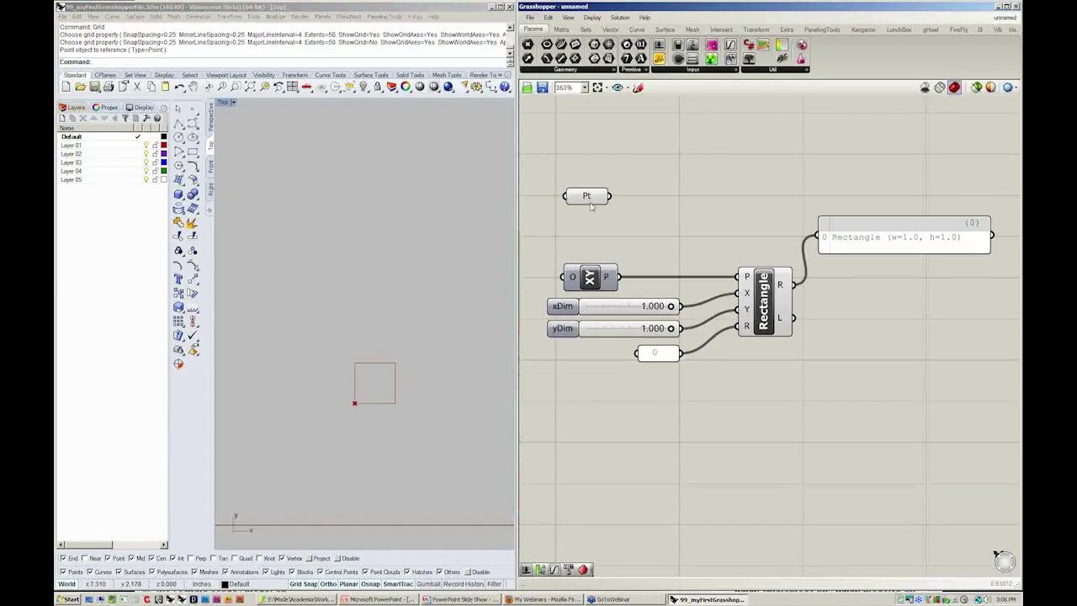
pyautogui.moveTo(587, 196); pyautogui.dragTo(591, 241)
pyautogui.click(617, 431)
pyautogui.moveTo(617, 429); pyautogui.dragTo(770, 456, button='right')
pyautogui.moveTo(745, 251); pyautogui.dragTo(717, 299)
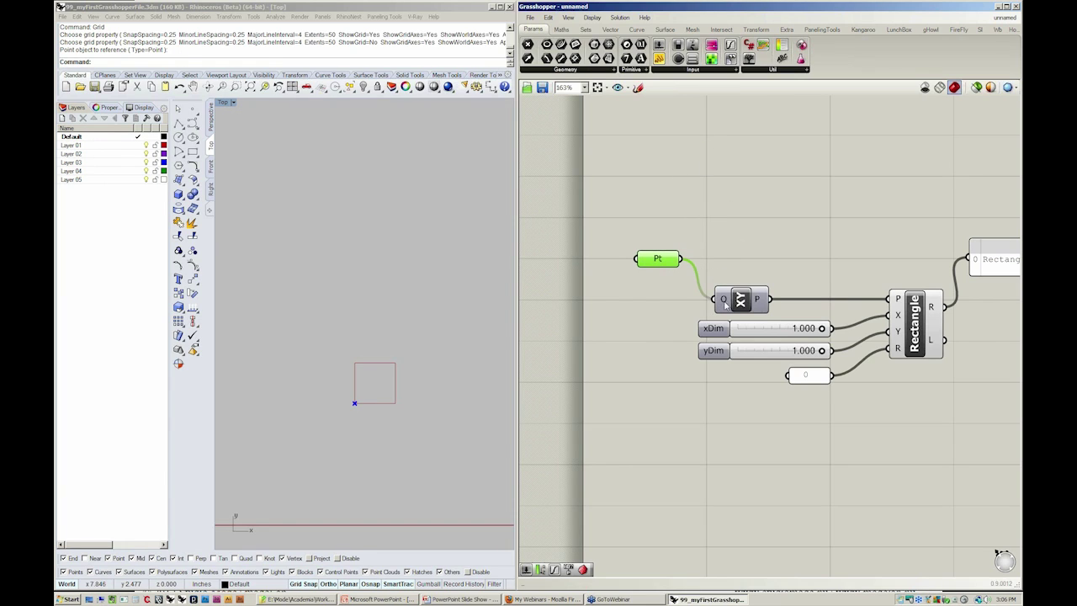
# Move the referenced point up, left and down in Rhino to shift the square preview.
pyautogui.click(354, 403)
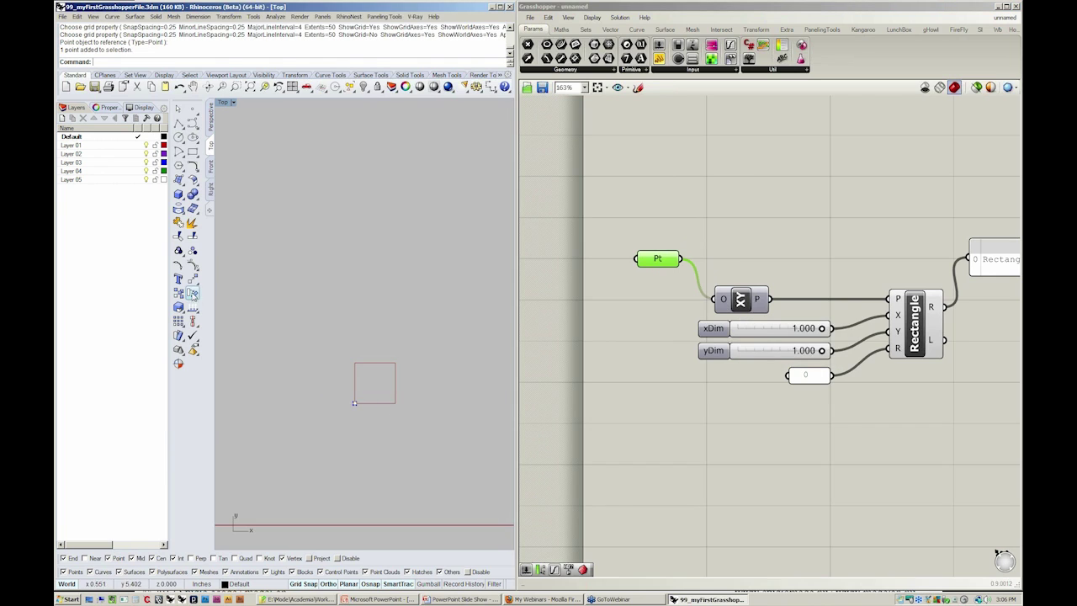
pyautogui.click(192, 294)
pyautogui.click(265, 396)
pyautogui.click(265, 345)
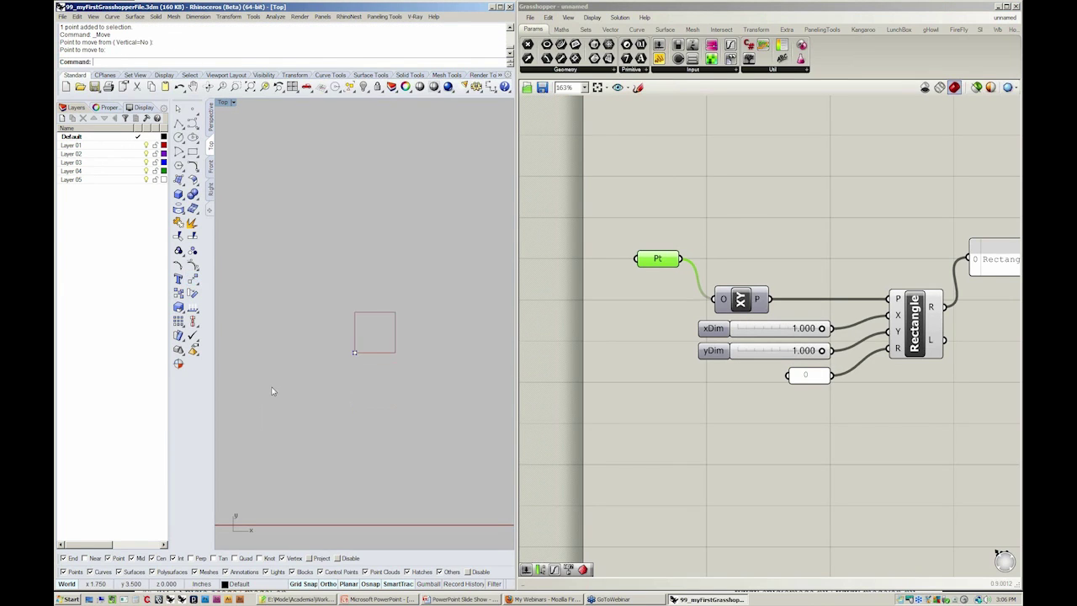
pyautogui.rightClick(372, 403)
pyautogui.click(374, 403)
pyautogui.click(334, 402)
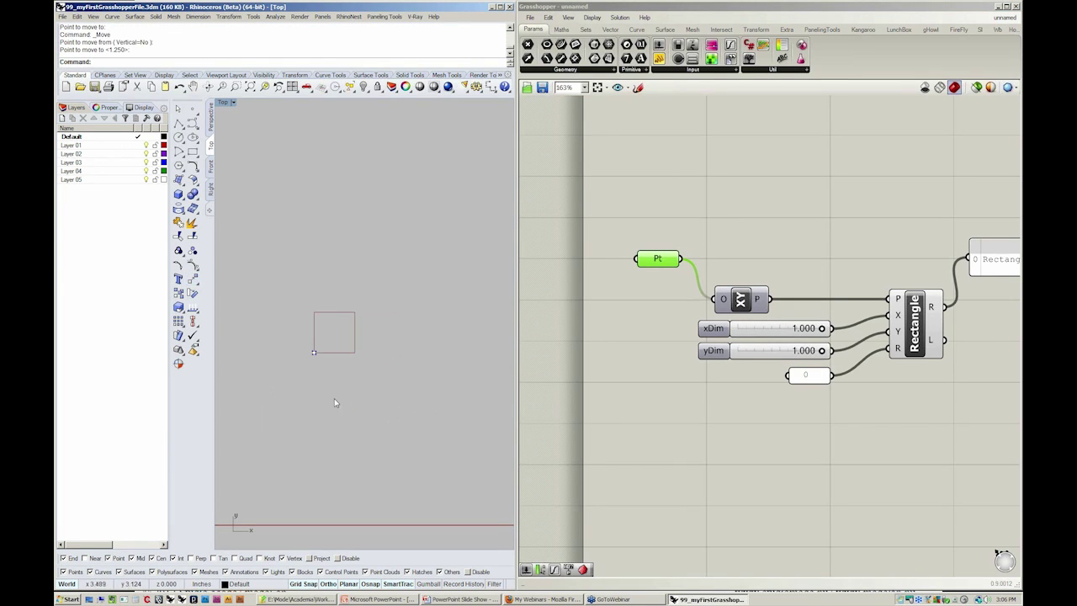
pyautogui.click(355, 426)
pyautogui.click(848, 454)
pyautogui.scroll(-2, 762, 431)
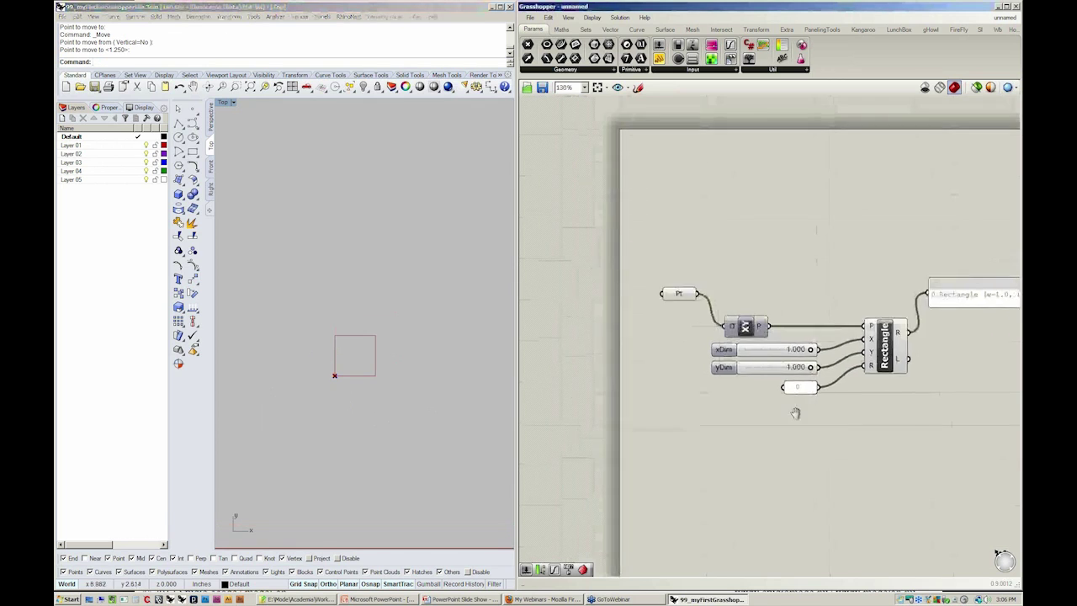
pyautogui.moveTo(795, 413); pyautogui.dragTo(733, 387, button='right')
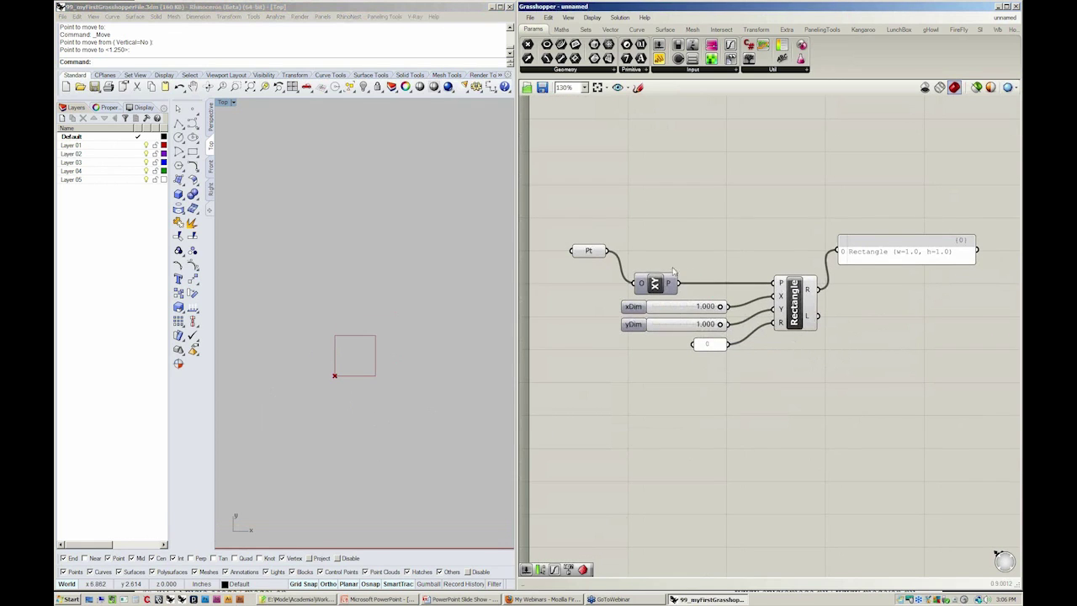
# Press Ctrl+S and pick 99_myFirstGrasshopperFile.gh in the 000_WorkshopFiles folder list.
pyautogui.hotkey('ctrl', 's')
pyautogui.click(631, 181)
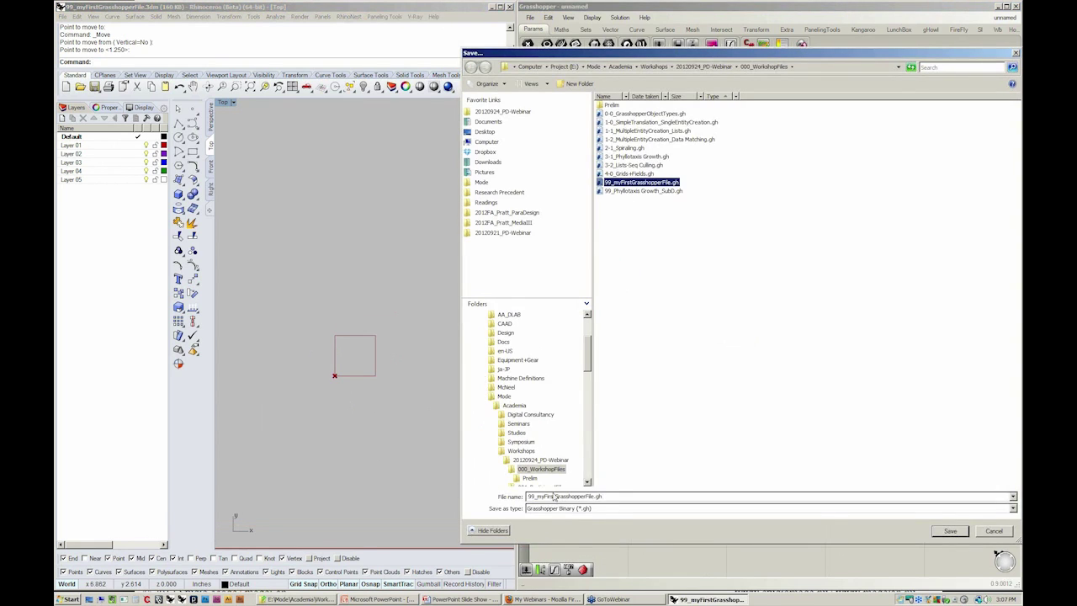